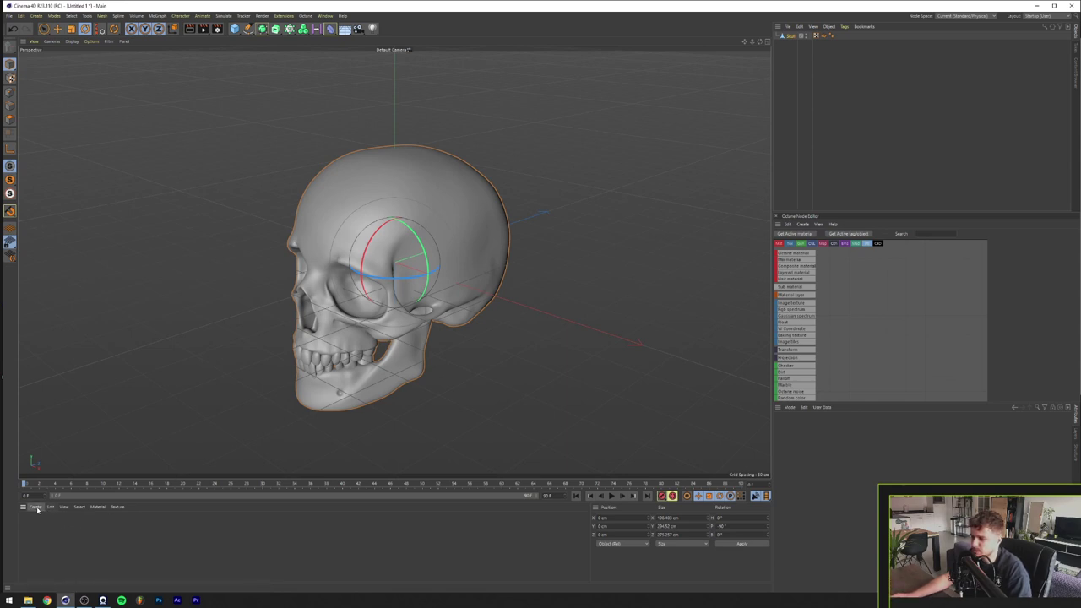
Step: Close the Octane node editor, apply a new default material to the skull and open its editor
{"action": "left_click", "coordinate": [777, 217]}
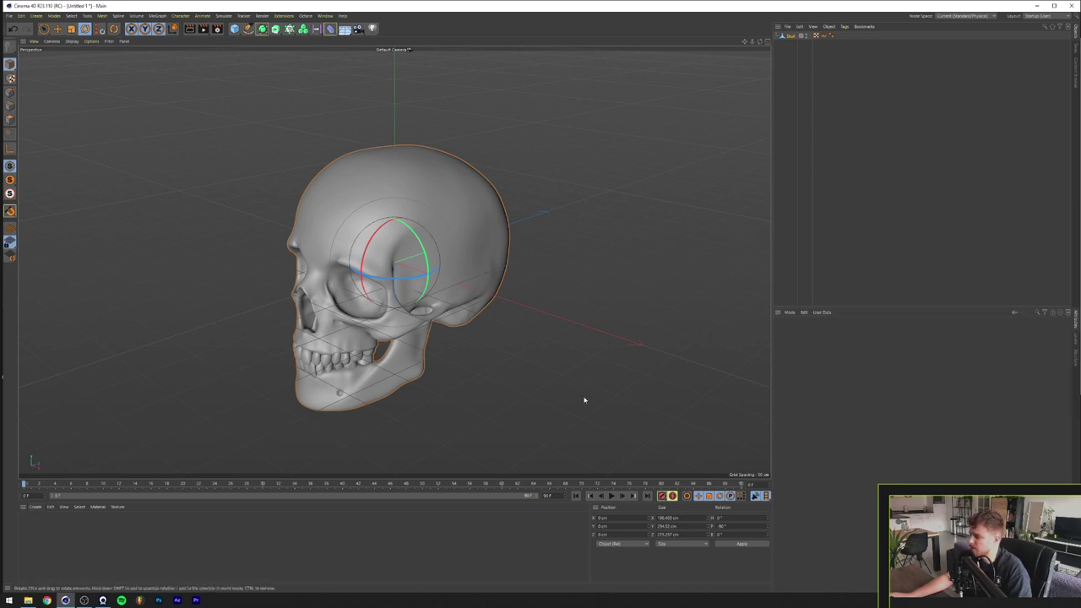
{"action": "left_click", "coordinate": [36, 508]}
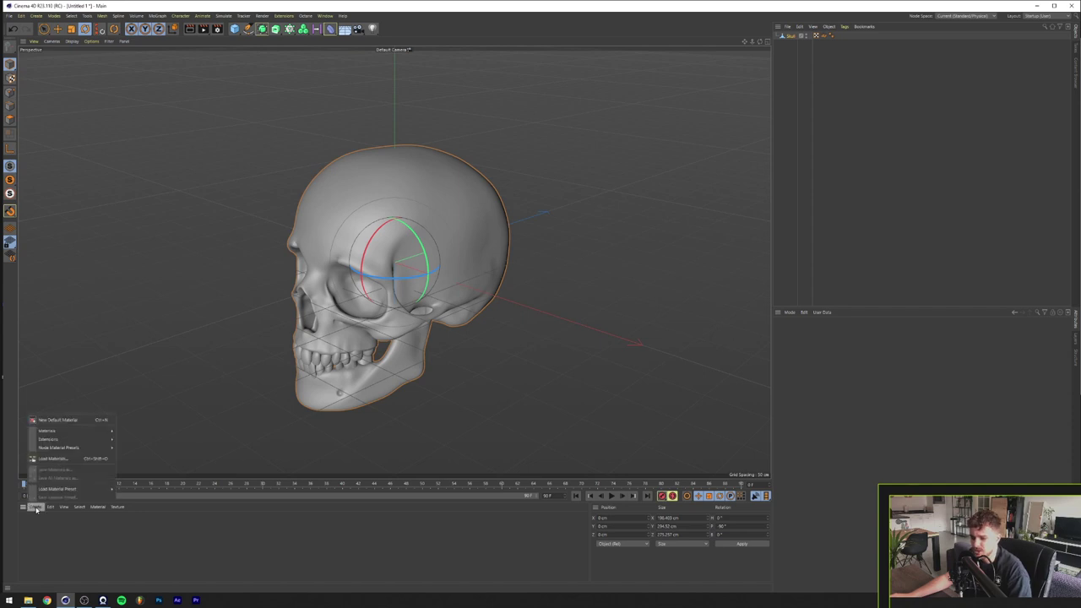
{"action": "left_click", "coordinate": [72, 422]}
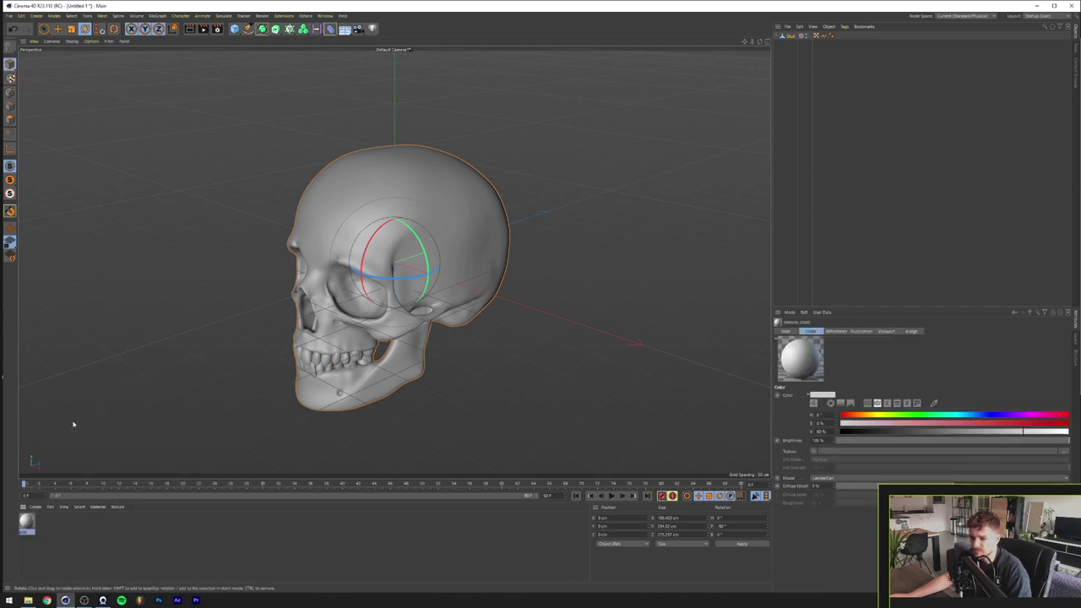
{"action": "left_click_drag", "start_coordinate": [314, 394], "coordinate": [382, 272]}
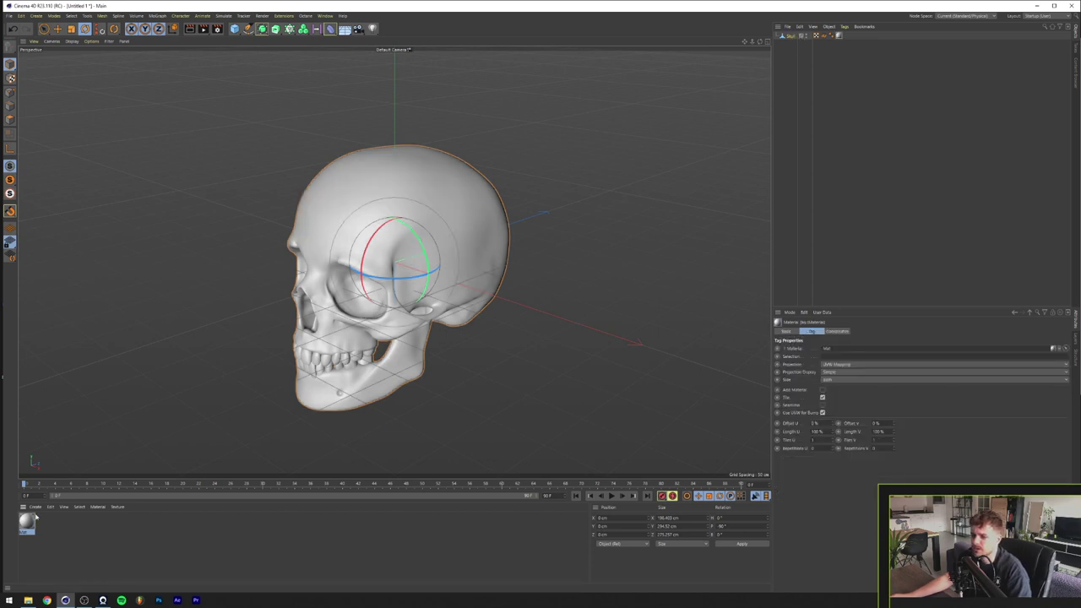
{"action": "double_click", "coordinate": [24, 524]}
{"action": "left_click_drag", "start_coordinate": [191, 53], "coordinate": [589, 188]}
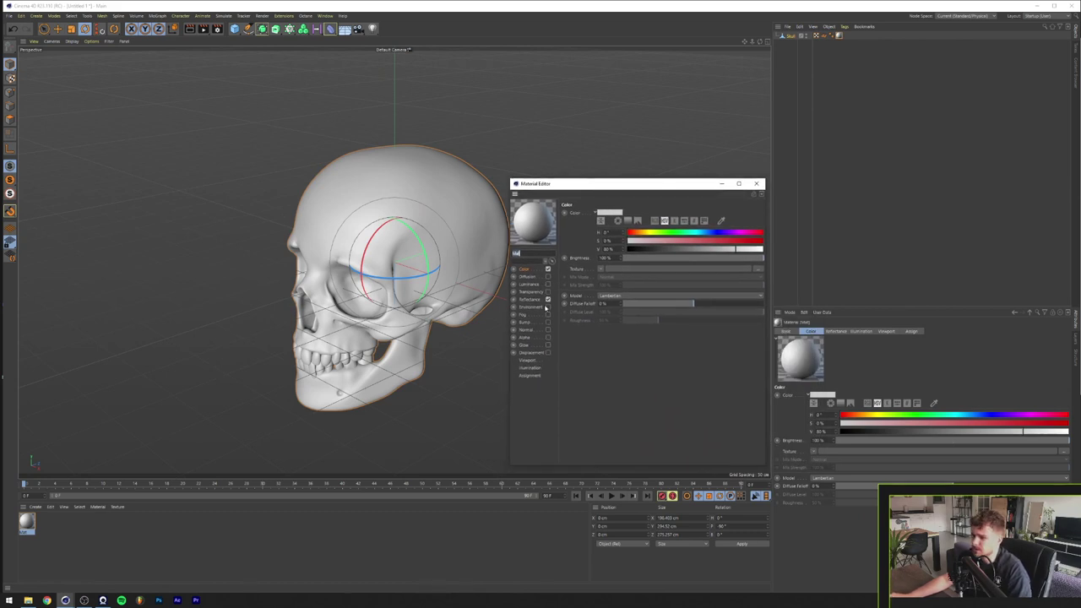
Step: Remove the material's Default Specular reflectance layer and add a GGX layer instead
{"action": "left_click", "coordinate": [530, 300]}
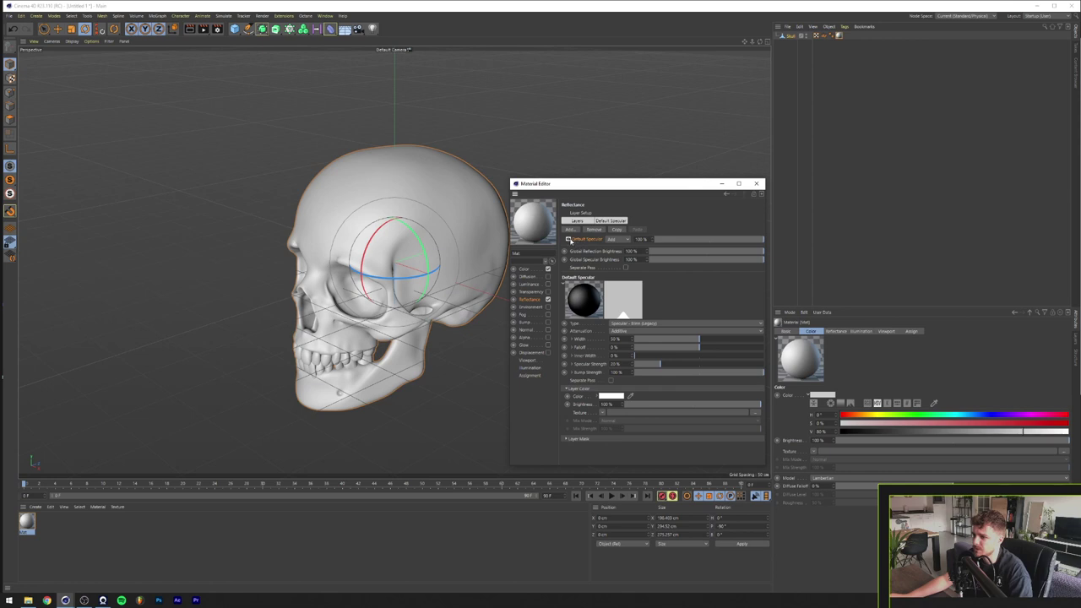
{"action": "left_click", "coordinate": [567, 239]}
{"action": "left_click", "coordinate": [568, 239]}
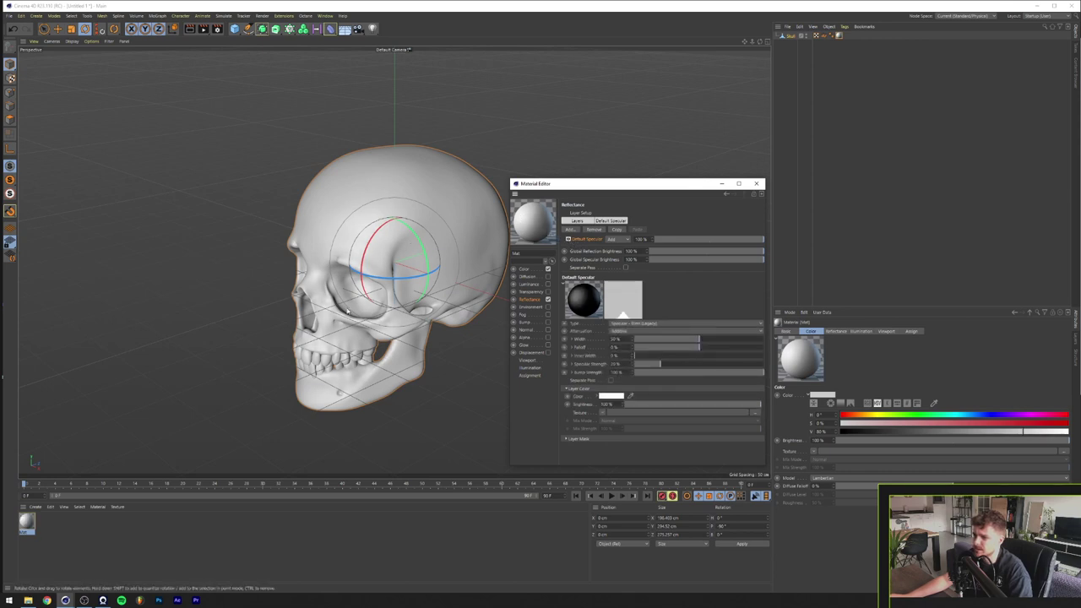
{"action": "left_click", "coordinate": [592, 229]}
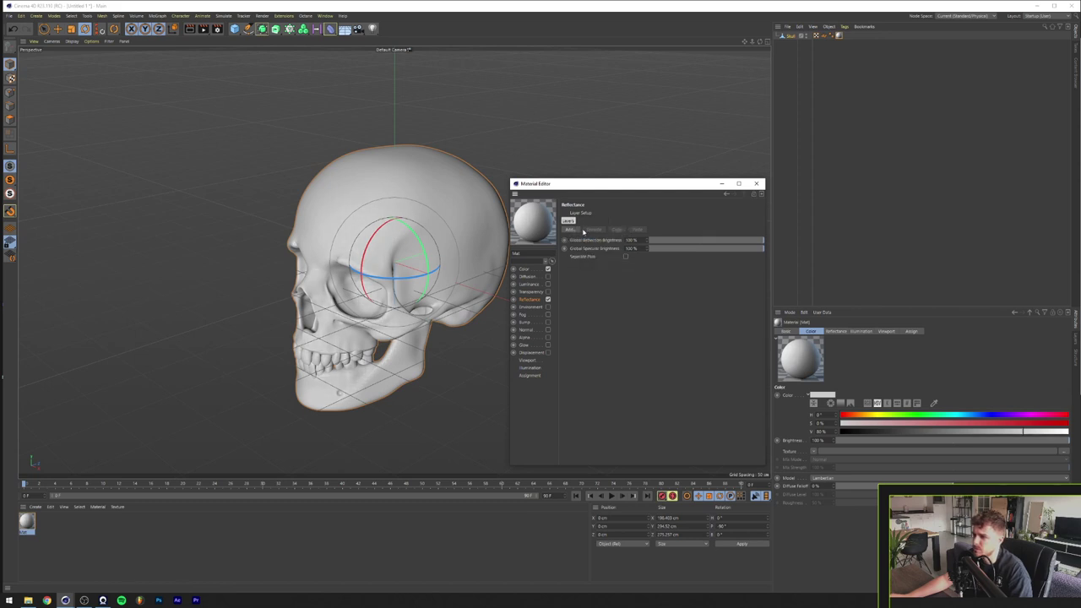
{"action": "left_click", "coordinate": [571, 231]}
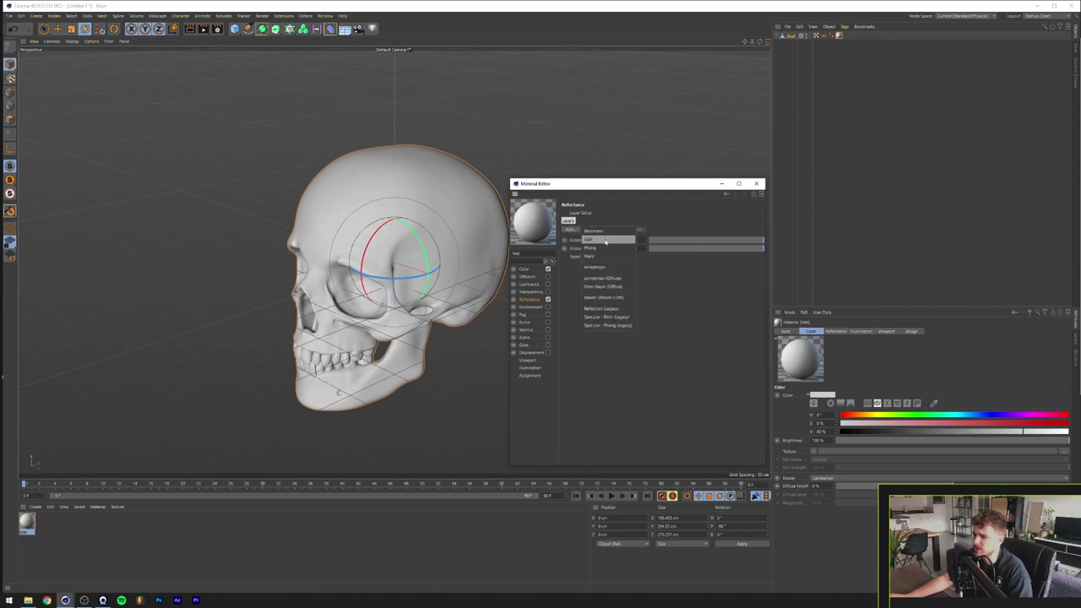
{"action": "left_click", "coordinate": [603, 242]}
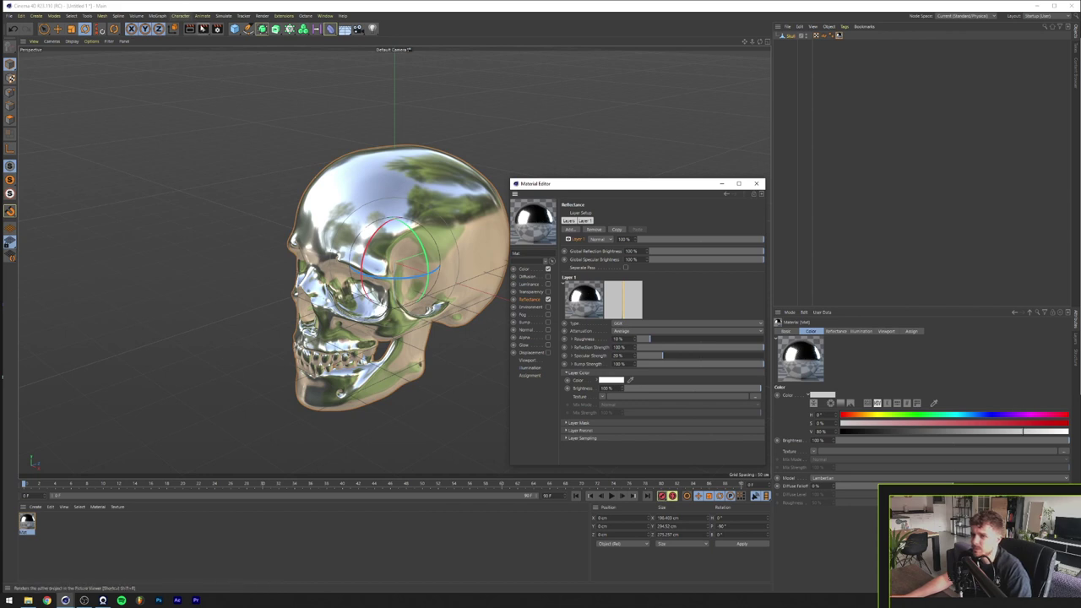
Step: Test-render the chrome skull, close the render and Material Editor, then zoom out and orbit
{"action": "left_click", "coordinate": [203, 30]}
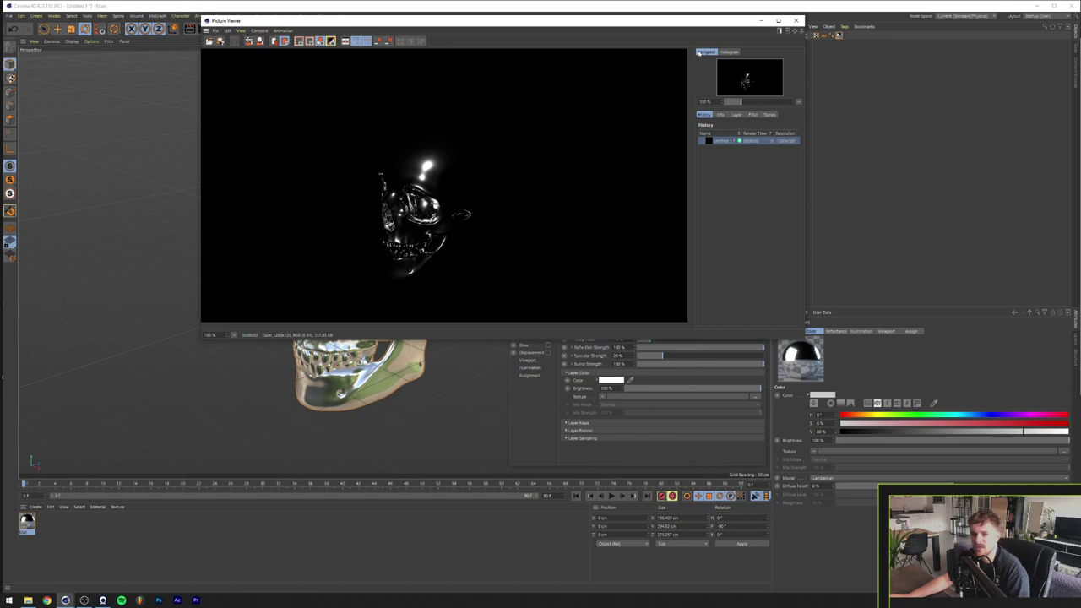
{"action": "left_click", "coordinate": [796, 19]}
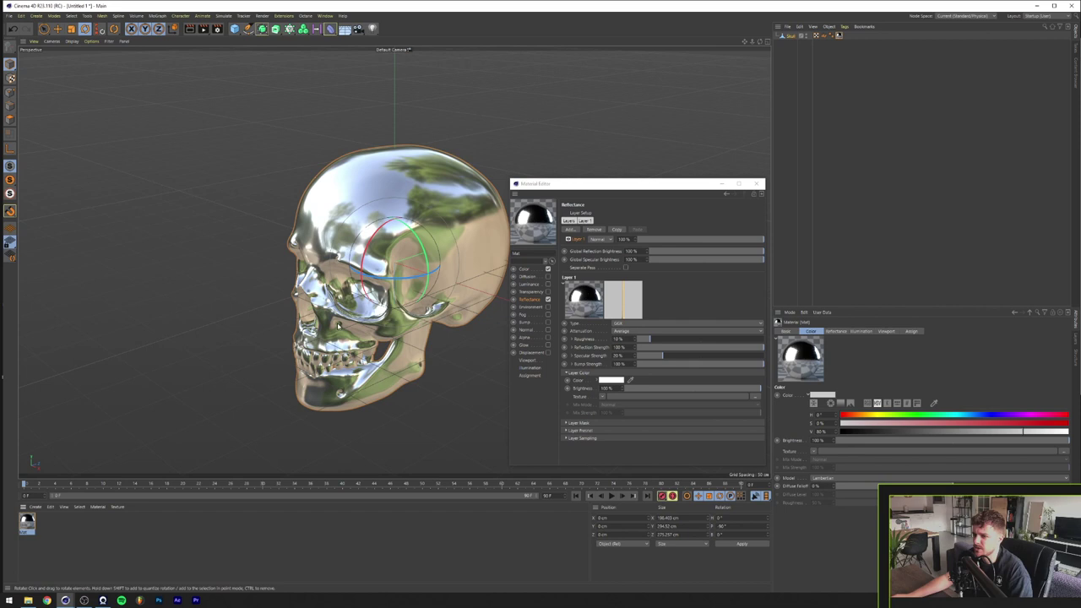
{"action": "left_click", "coordinate": [757, 183]}
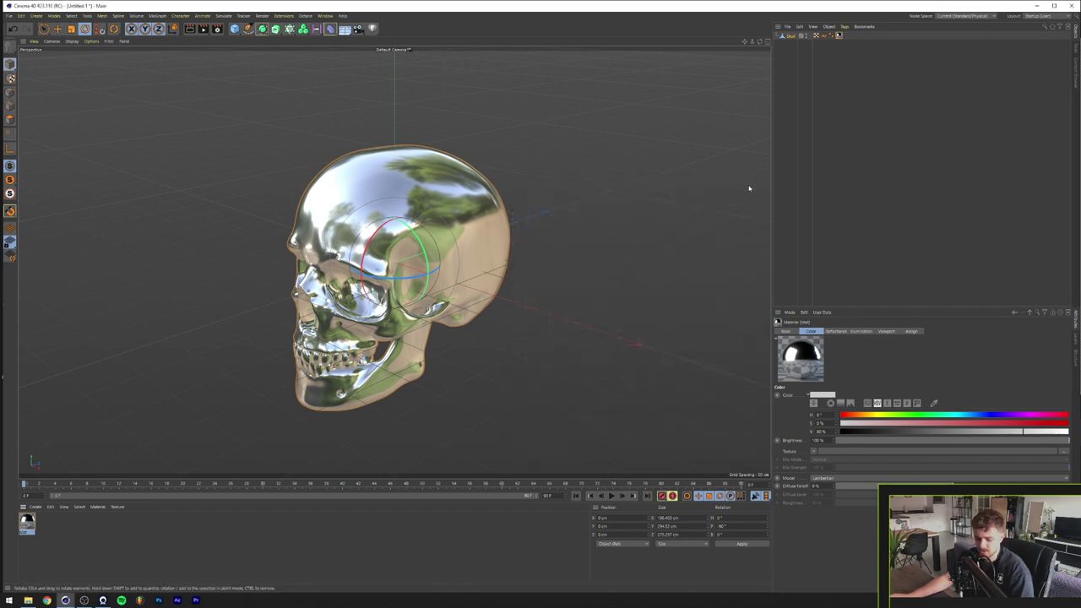
{"action": "right_click_drag", "start_coordinate": [579, 229], "coordinate": [147, 358], "text": "alt"}
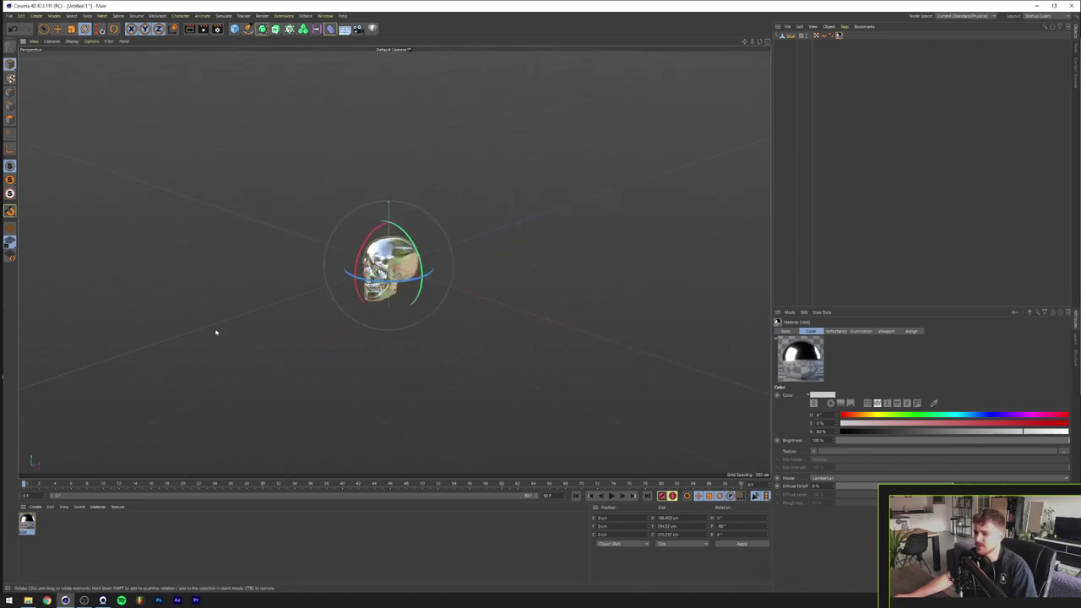
{"action": "left_click_drag", "start_coordinate": [216, 332], "coordinate": [385, 270], "text": "alt"}
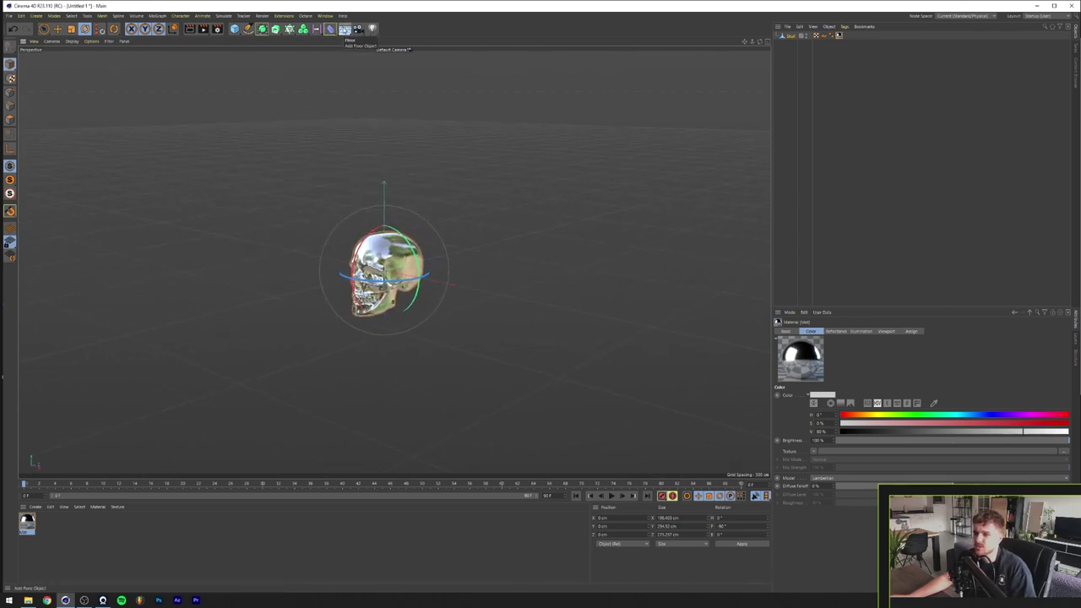
Step: Add a Sky object to the scene from the floor/environment flyout and orbit to view it
{"action": "left_click", "coordinate": [344, 29]}
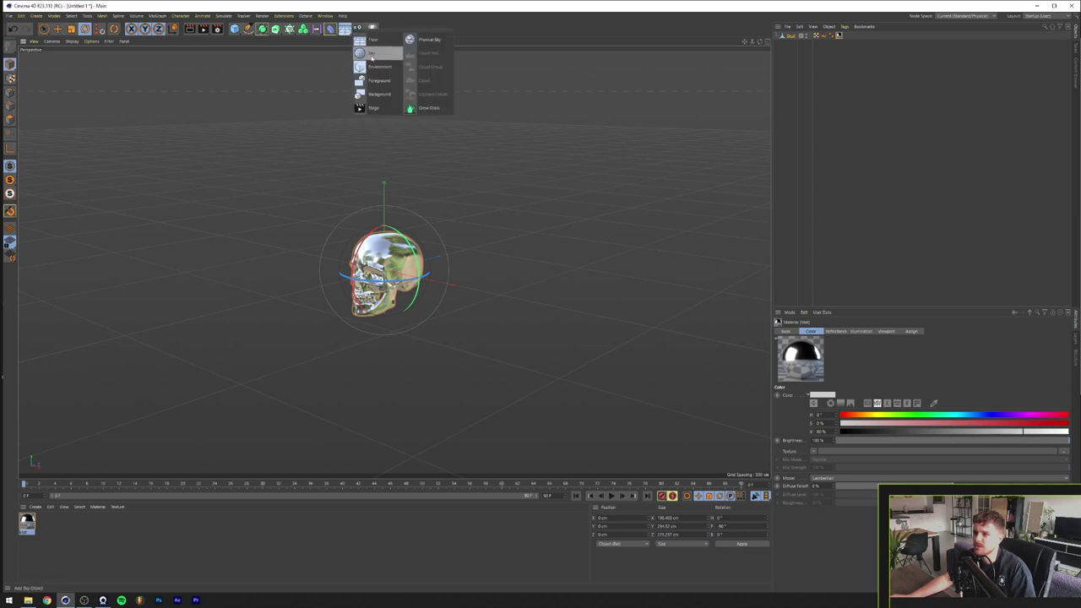
{"action": "left_click", "coordinate": [371, 55]}
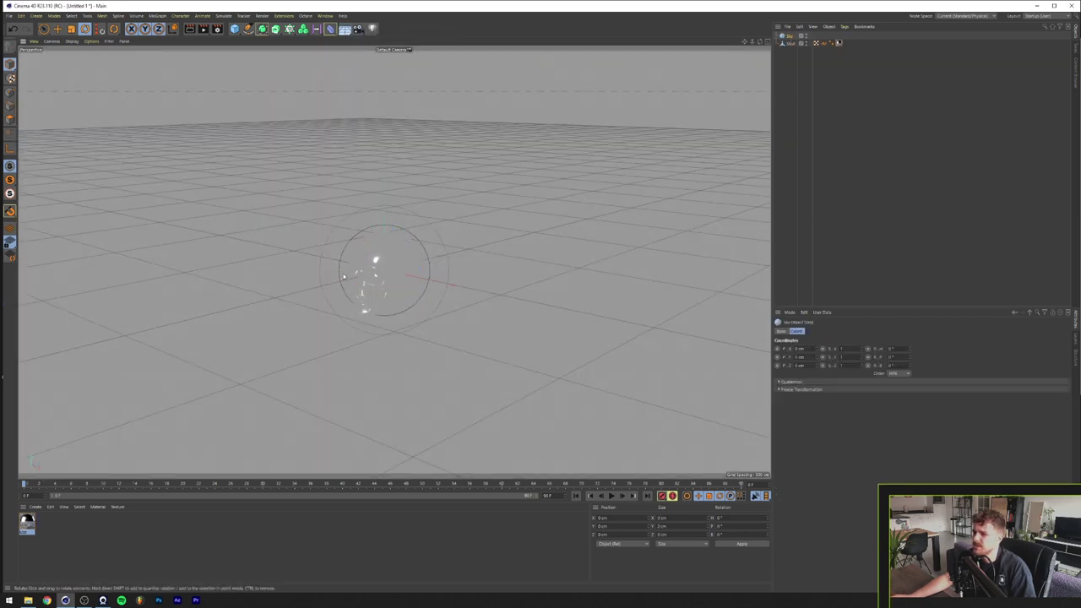
{"action": "left_click_drag", "start_coordinate": [344, 276], "coordinate": [510, 176], "text": "alt"}
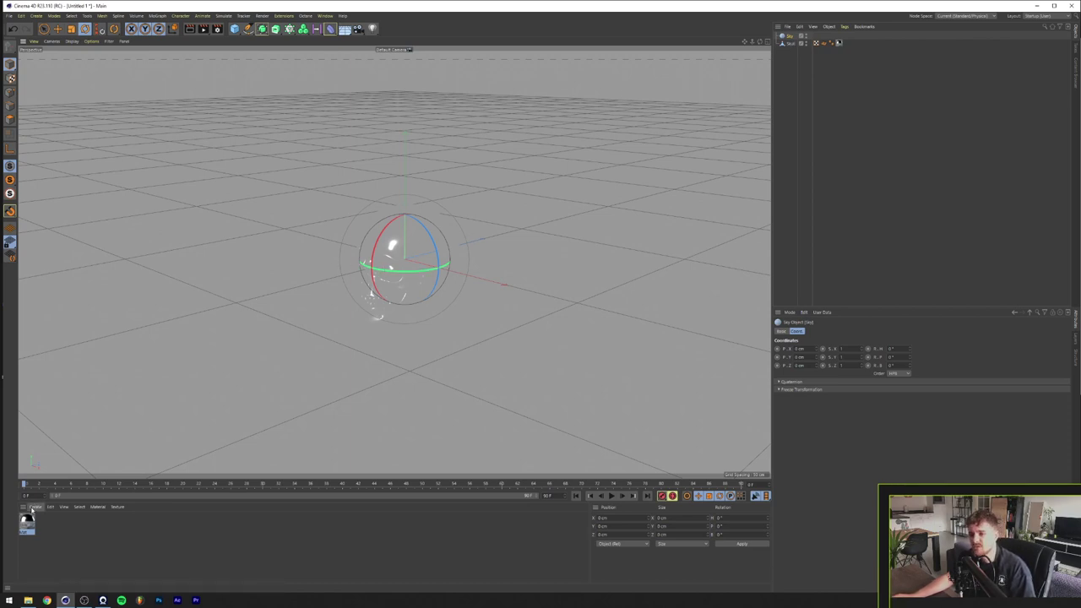
Step: Apply a new default material to the Sky and make it a fully saturated green
{"action": "left_click", "coordinate": [34, 507]}
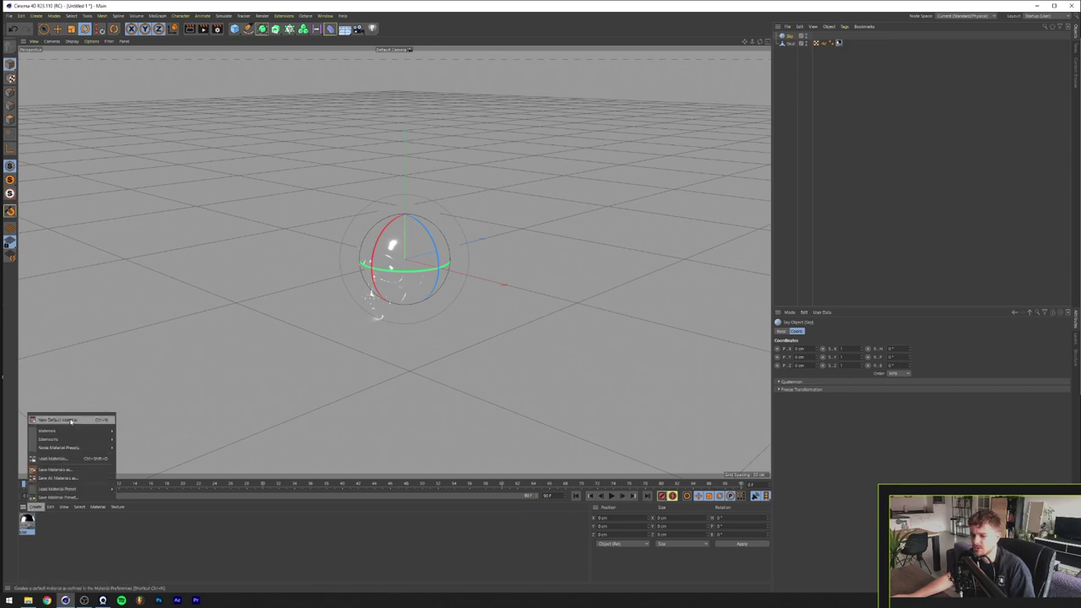
{"action": "left_click", "coordinate": [67, 420]}
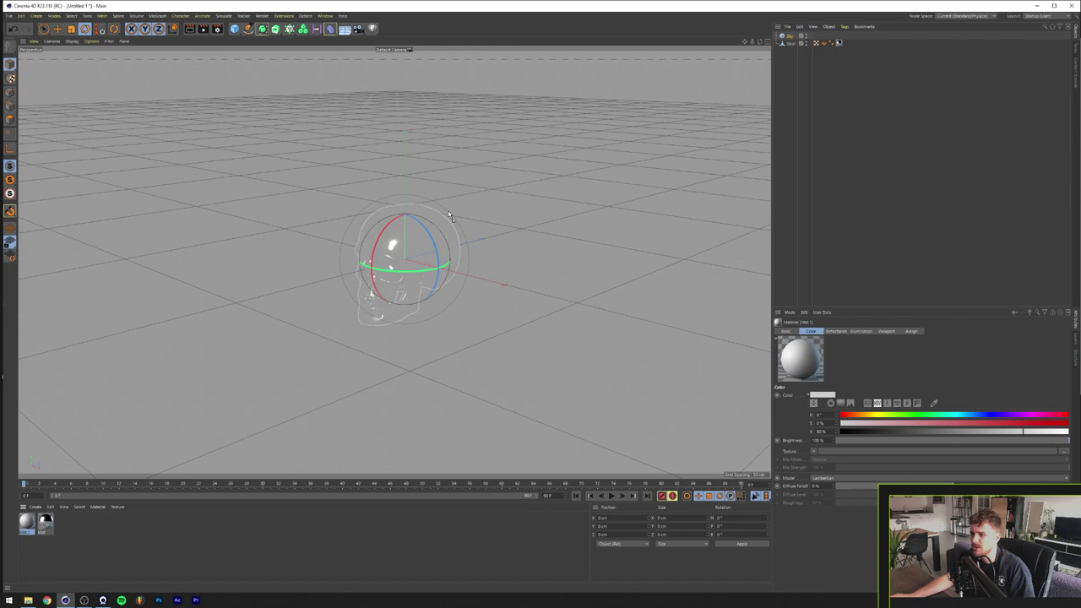
{"action": "left_click_drag", "start_coordinate": [451, 217], "coordinate": [795, 37]}
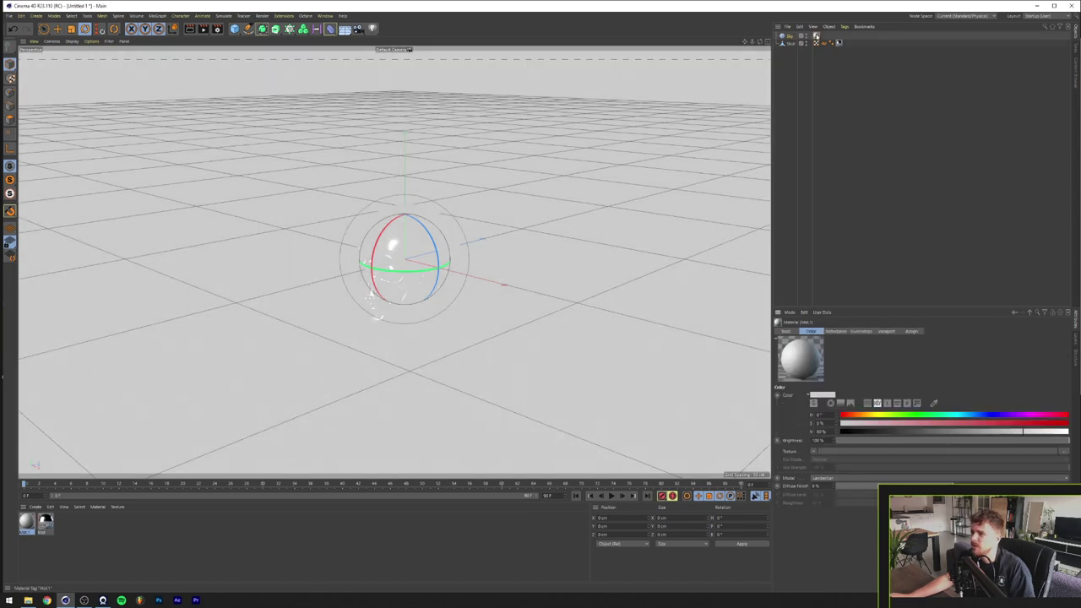
{"action": "left_click", "coordinate": [920, 415]}
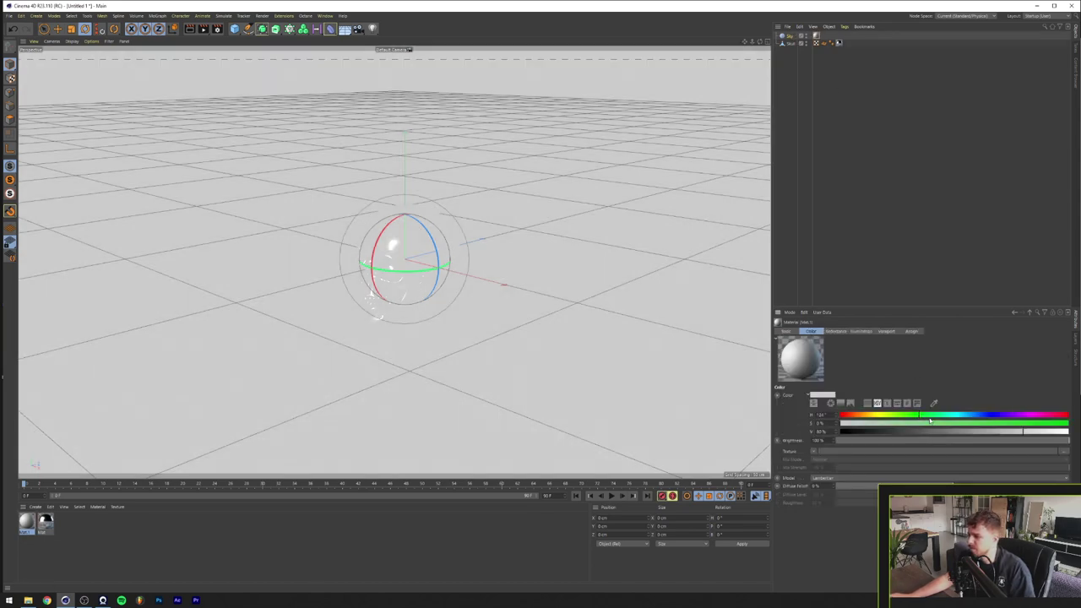
{"action": "left_click_drag", "start_coordinate": [930, 423], "coordinate": [1068, 422]}
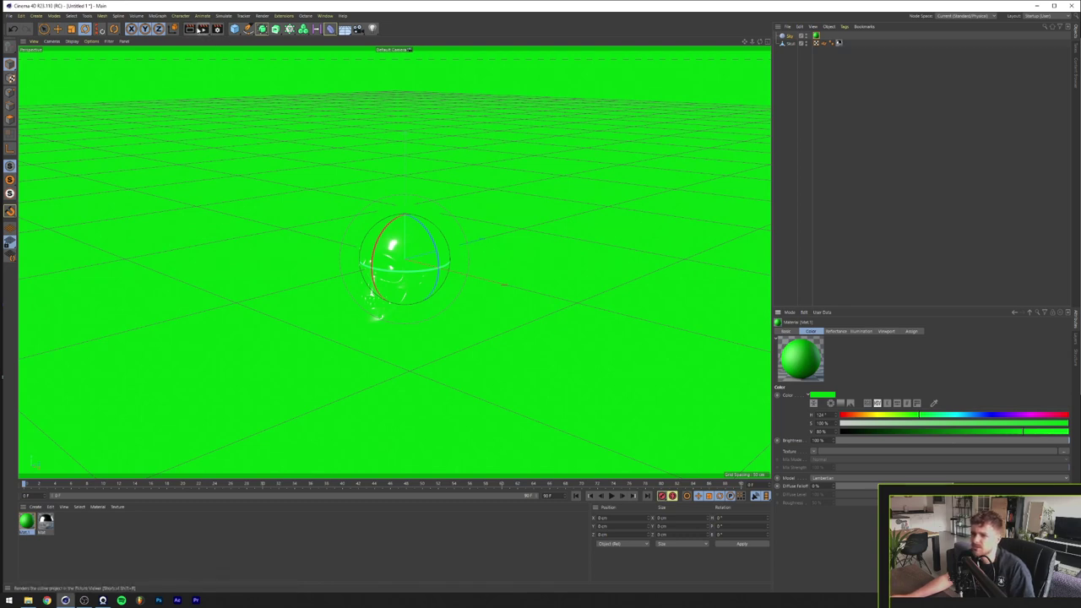
Step: Render the green-backdrop scene, then select the Sky object
{"action": "left_click", "coordinate": [203, 28]}
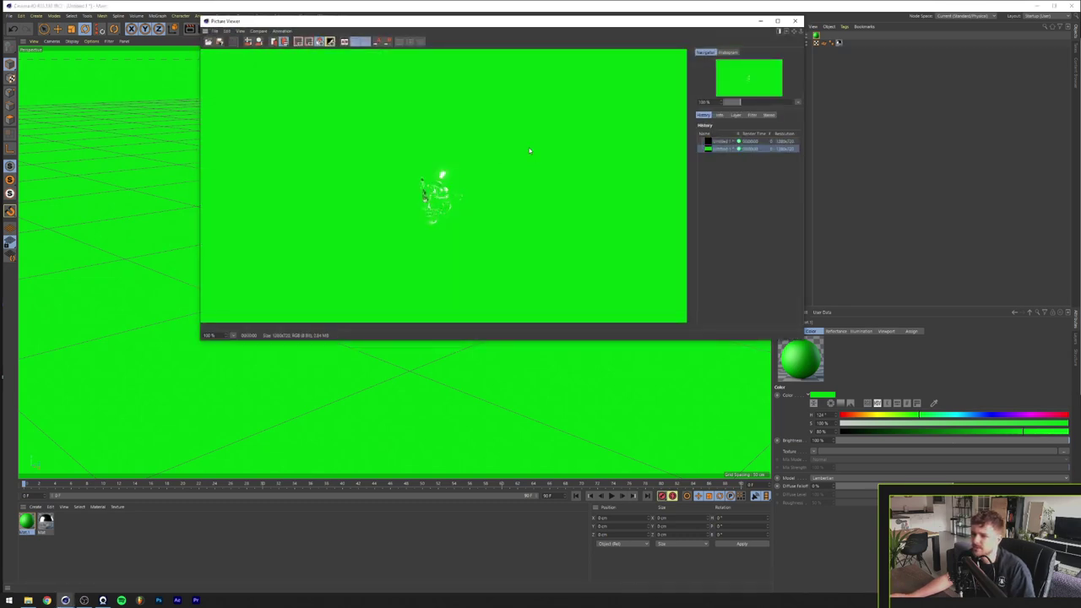
{"action": "left_click", "coordinate": [795, 20]}
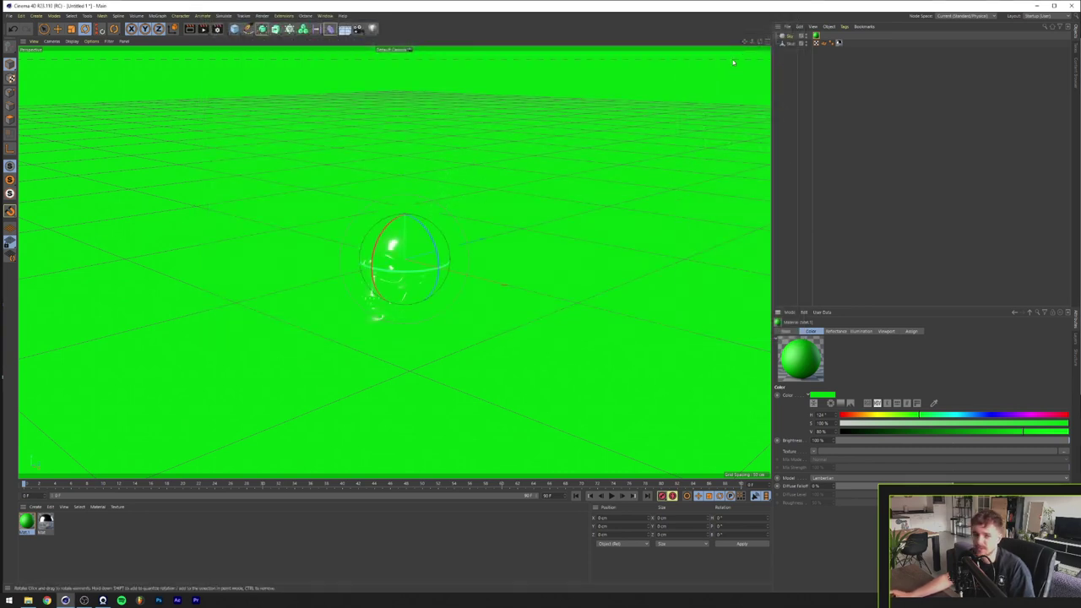
{"action": "left_click", "coordinate": [792, 36]}
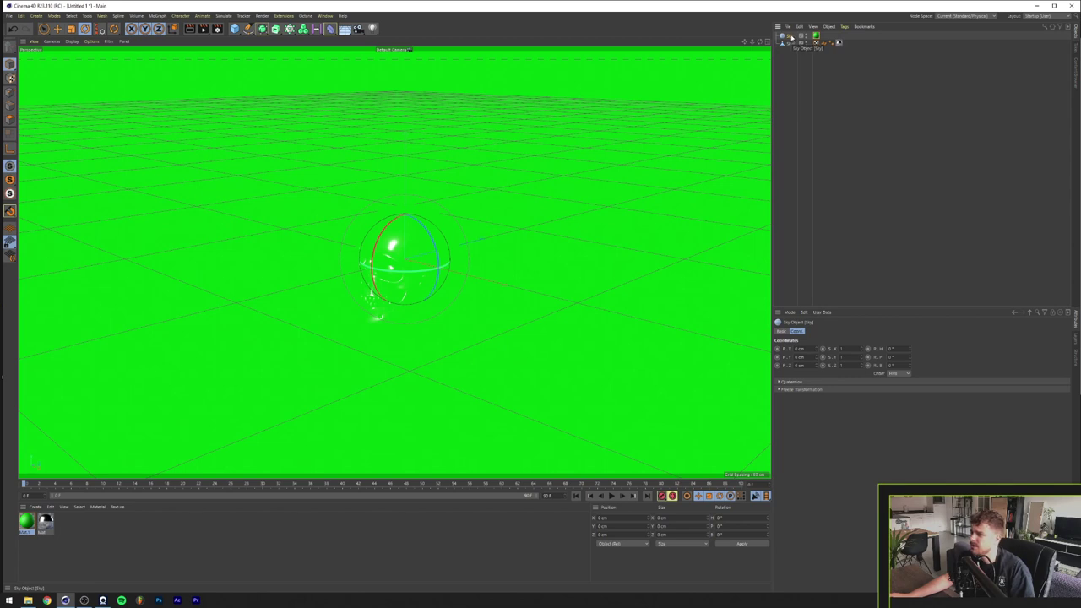
Step: Give the Sky a Compositing tag with Seen by Camera unchecked, then render the view
{"action": "right_click", "coordinate": [792, 38]}
{"action": "mouse_move", "coordinate": [804, 41]}
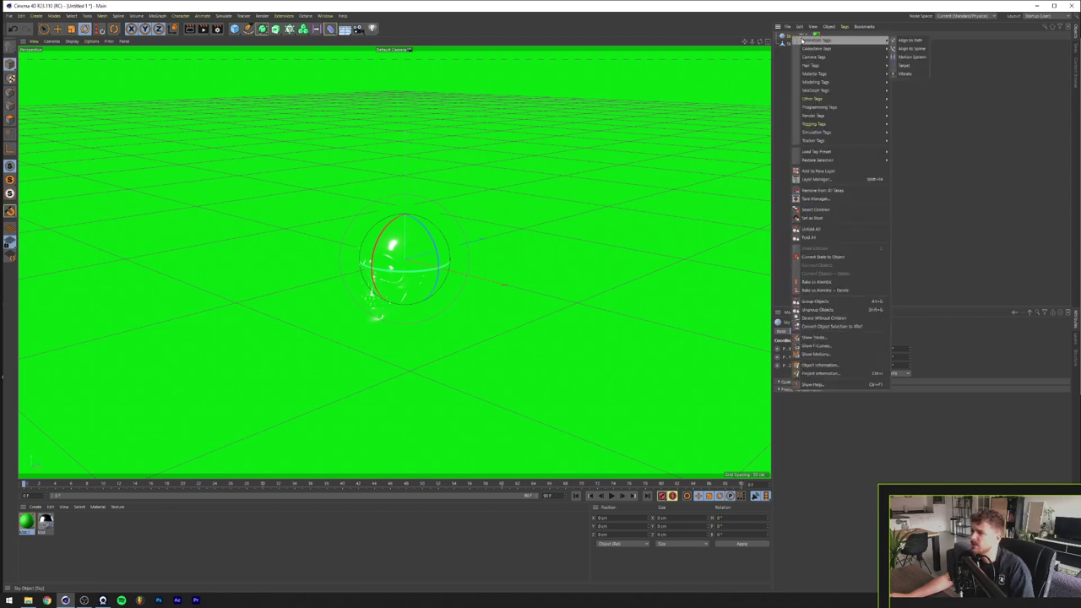
{"action": "mouse_move", "coordinate": [852, 109]}
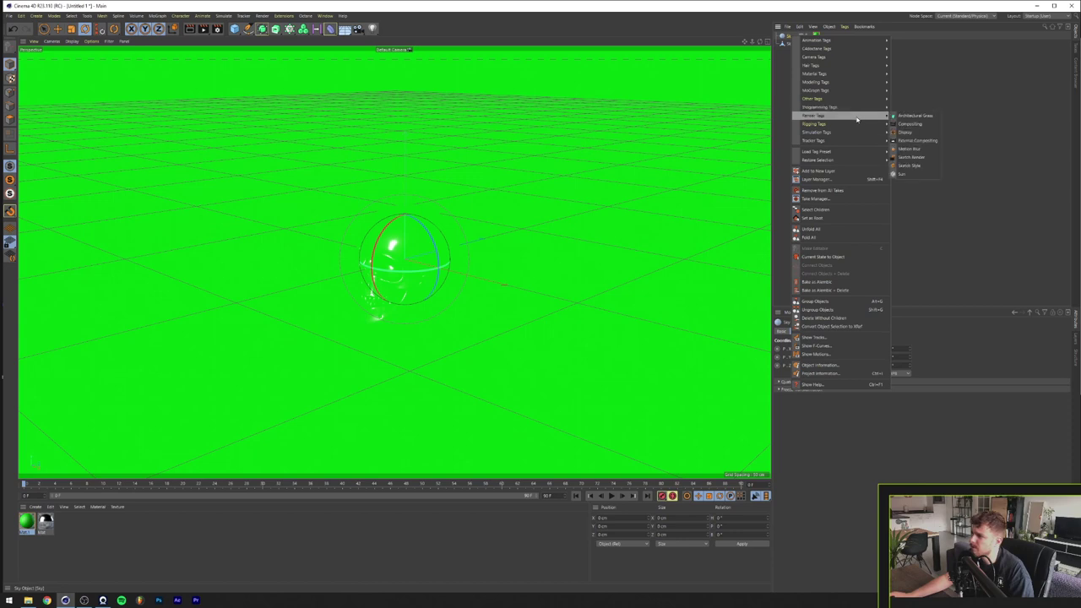
{"action": "left_click", "coordinate": [914, 129]}
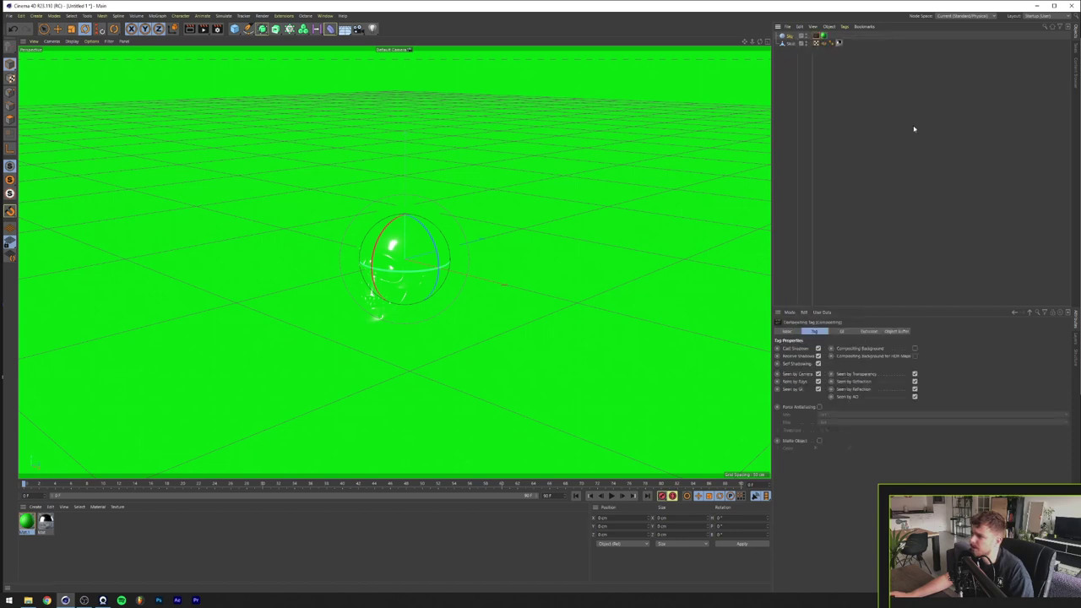
{"action": "left_click", "coordinate": [818, 374]}
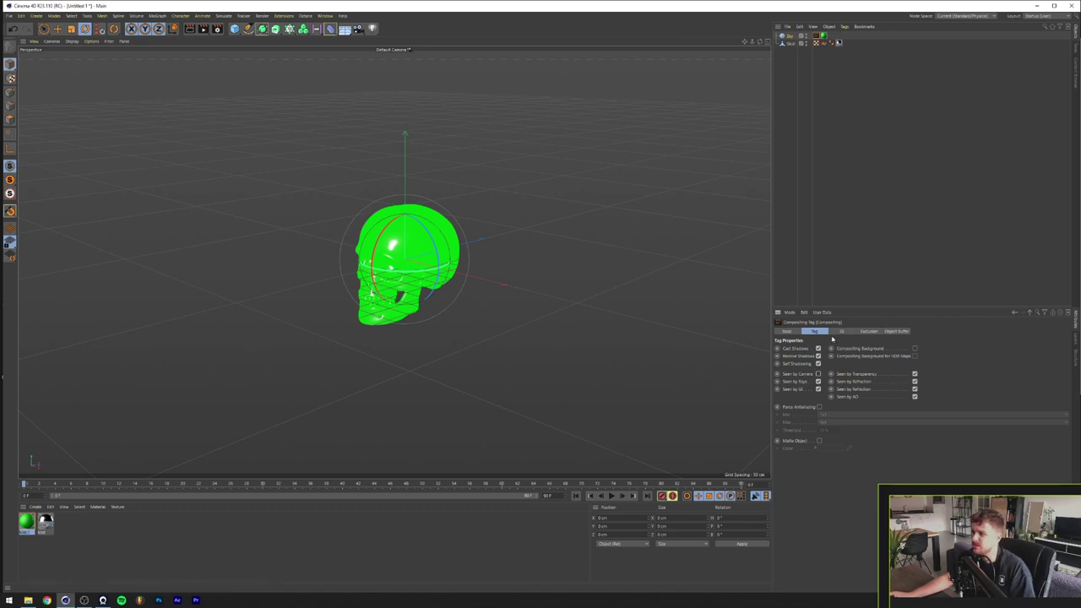
{"action": "left_click", "coordinate": [818, 374]}
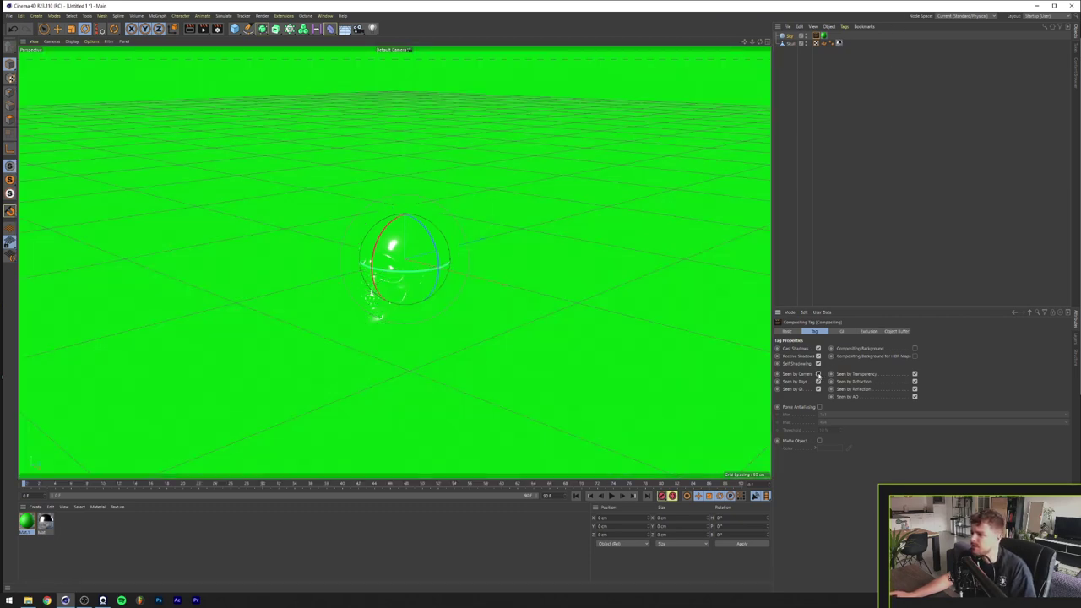
{"action": "left_click", "coordinate": [818, 374]}
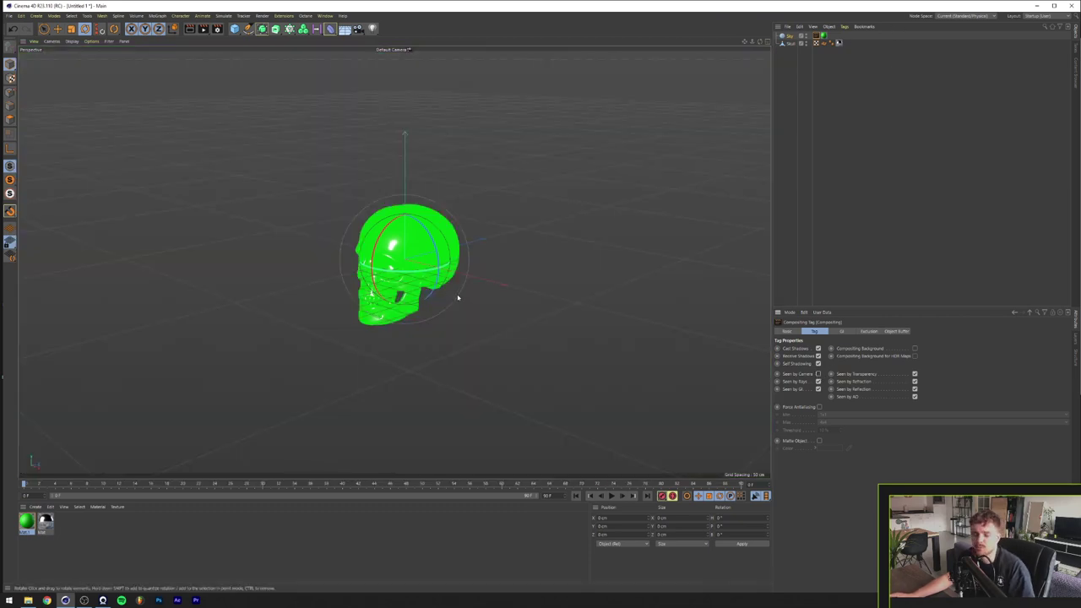
{"action": "left_click", "coordinate": [190, 28]}
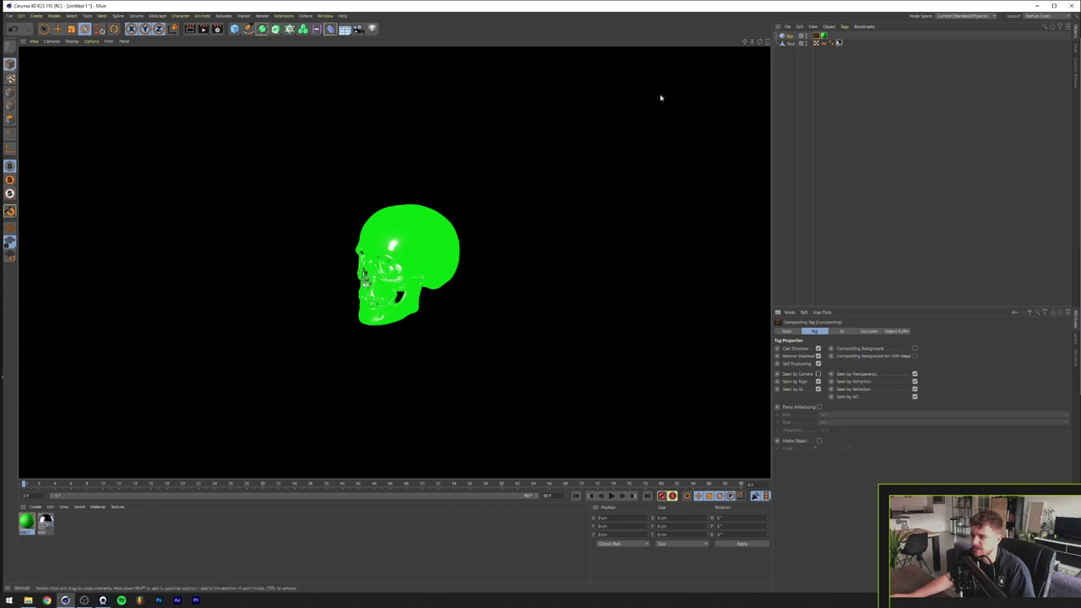
Step: Inspect the Material Tag attributes on the Sky and on the skull
{"action": "left_click", "coordinate": [823, 37]}
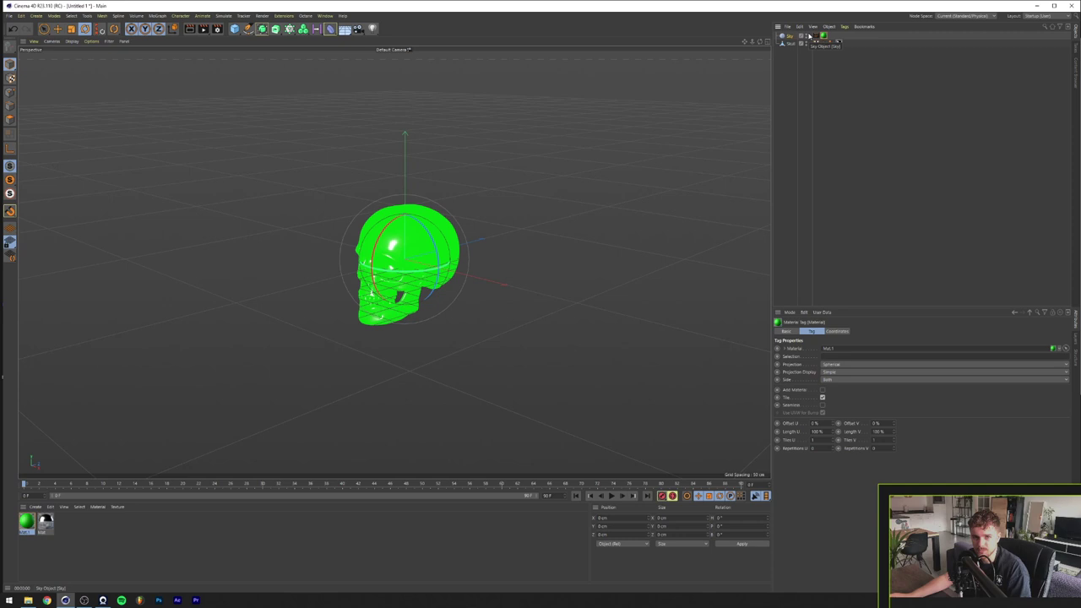
{"action": "left_click", "coordinate": [816, 42]}
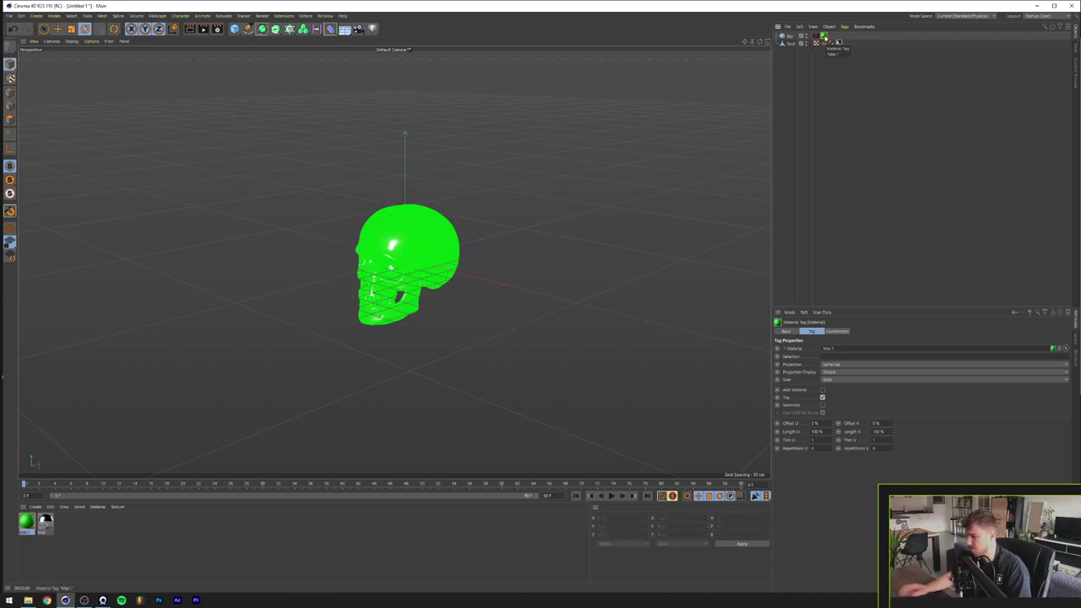
Step: In the green sky material, disable Color and Reflectance and enable Luminance
{"action": "double_click", "coordinate": [26, 522]}
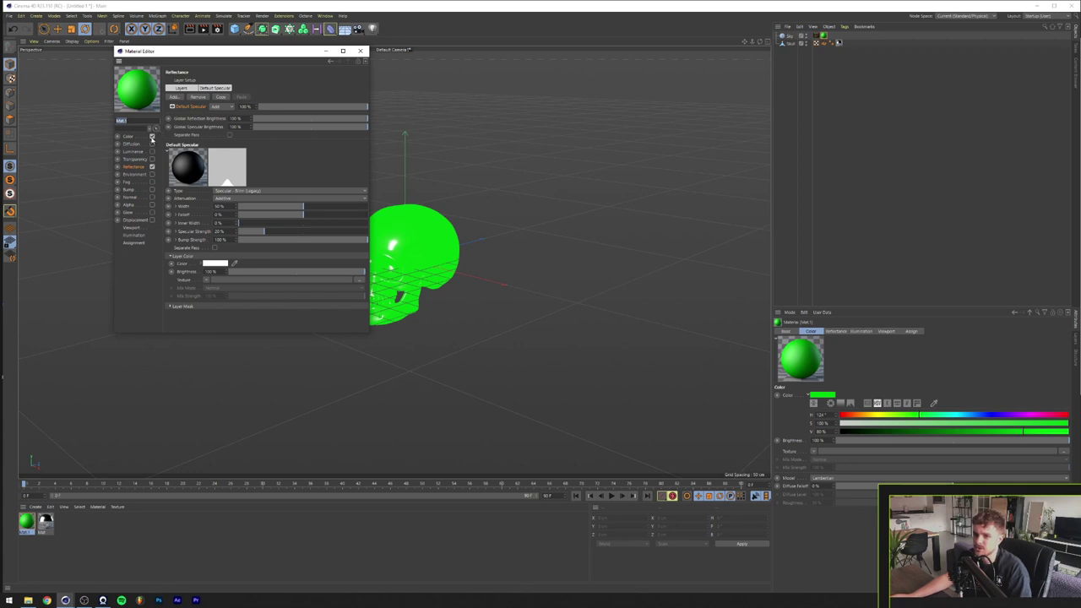
{"action": "left_click", "coordinate": [152, 137]}
{"action": "left_click_drag", "start_coordinate": [212, 50], "coordinate": [614, 114]}
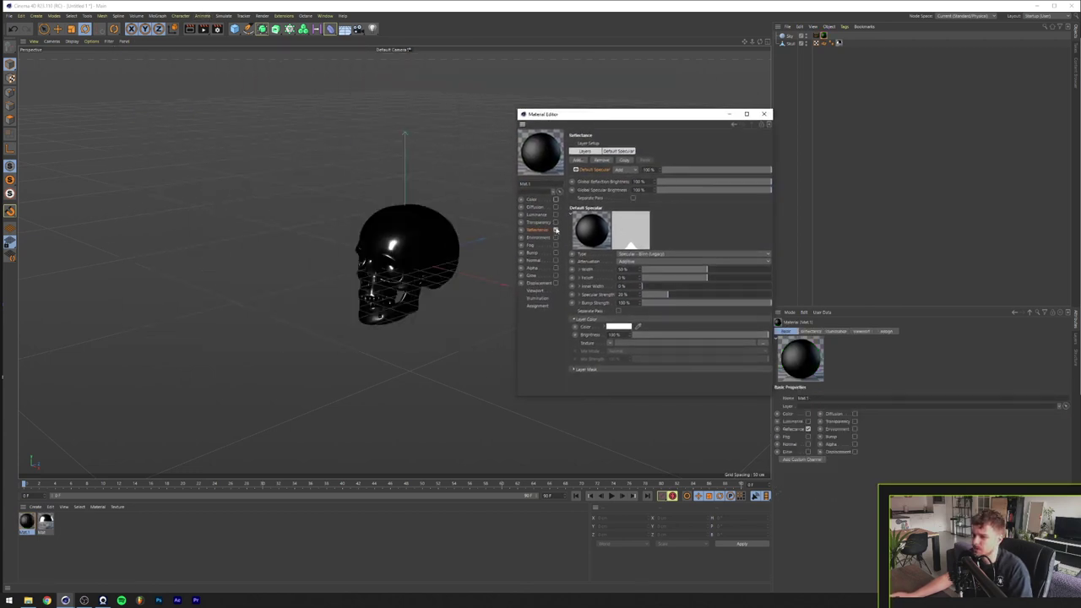
{"action": "left_click", "coordinate": [556, 230]}
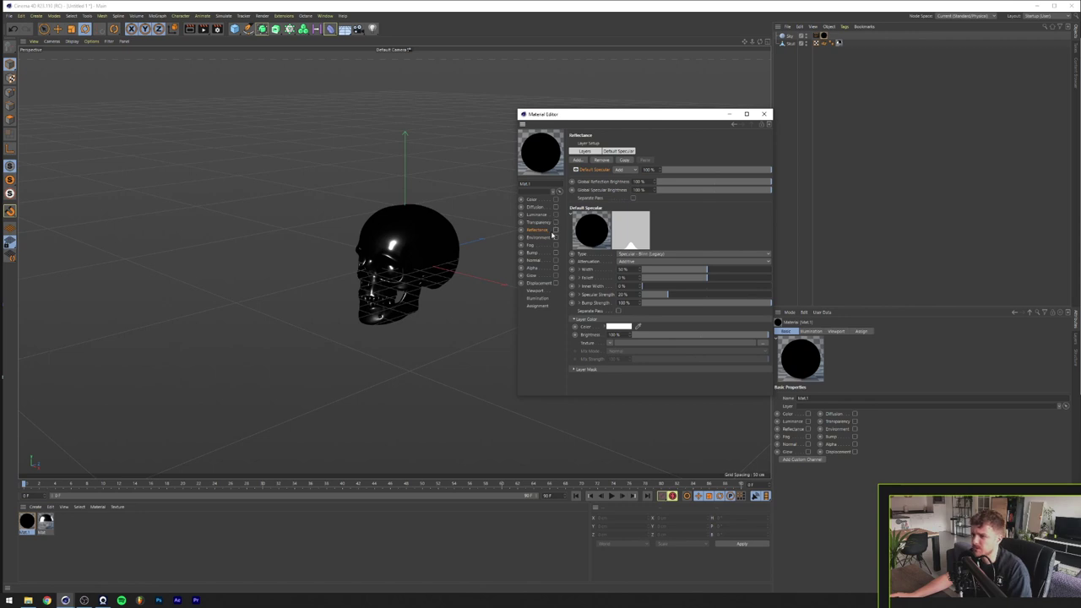
{"action": "left_click", "coordinate": [556, 215]}
{"action": "left_click", "coordinate": [545, 216]}
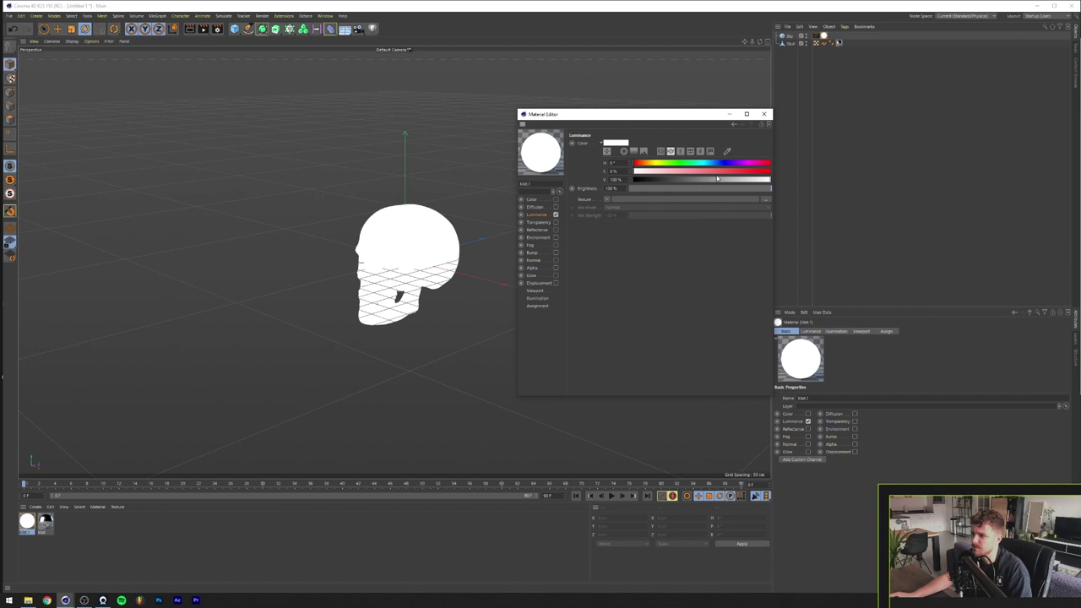
Step: Load the query_01_4k HDR as the Luminance texture, copying it into the project
{"action": "left_click", "coordinate": [765, 202]}
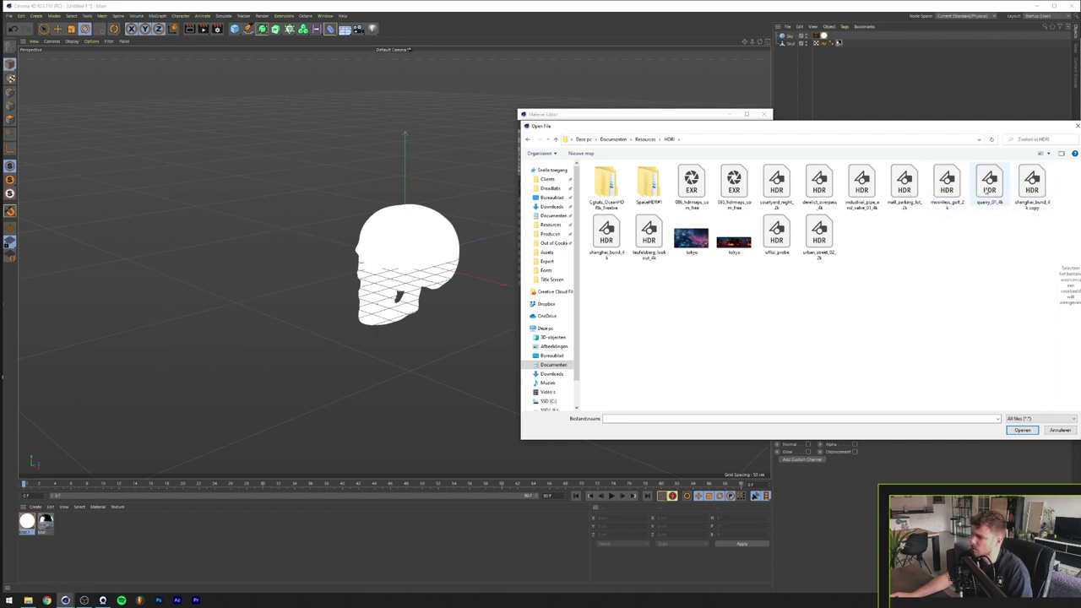
{"action": "double_click", "coordinate": [990, 191]}
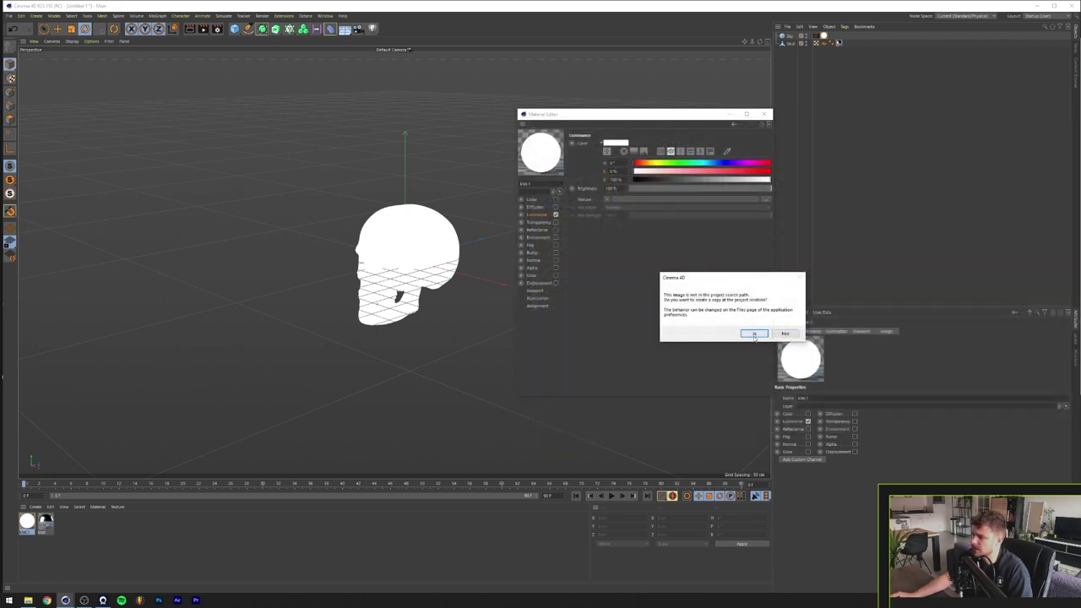
{"action": "left_click", "coordinate": [755, 335]}
{"action": "left_click", "coordinate": [763, 114]}
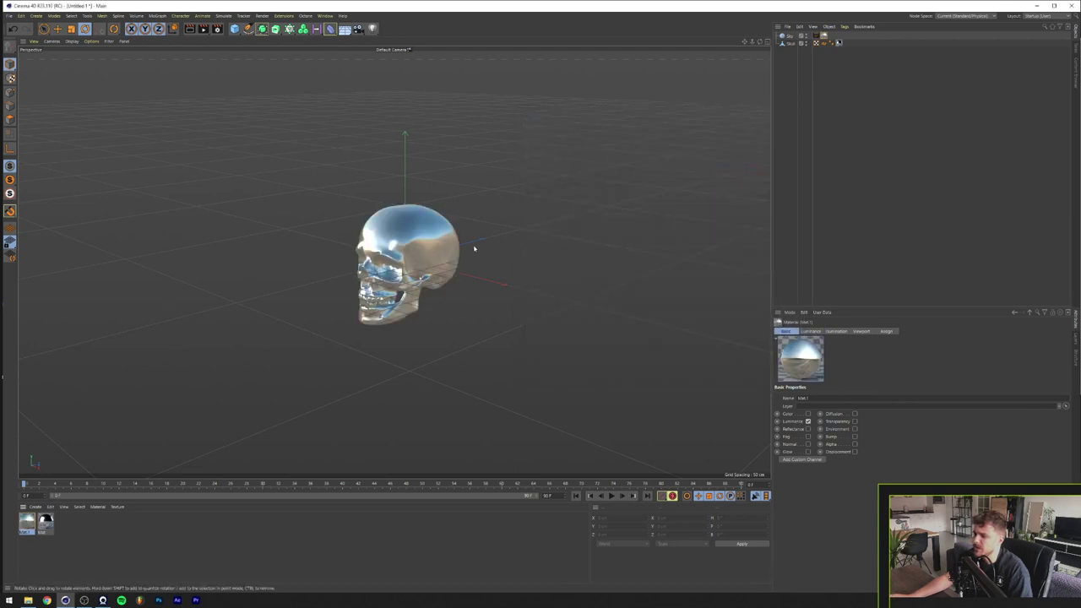
Step: Toggle the Sky's Seen by Camera on then off, render the view, and select the skull material
{"action": "left_click", "coordinate": [823, 36]}
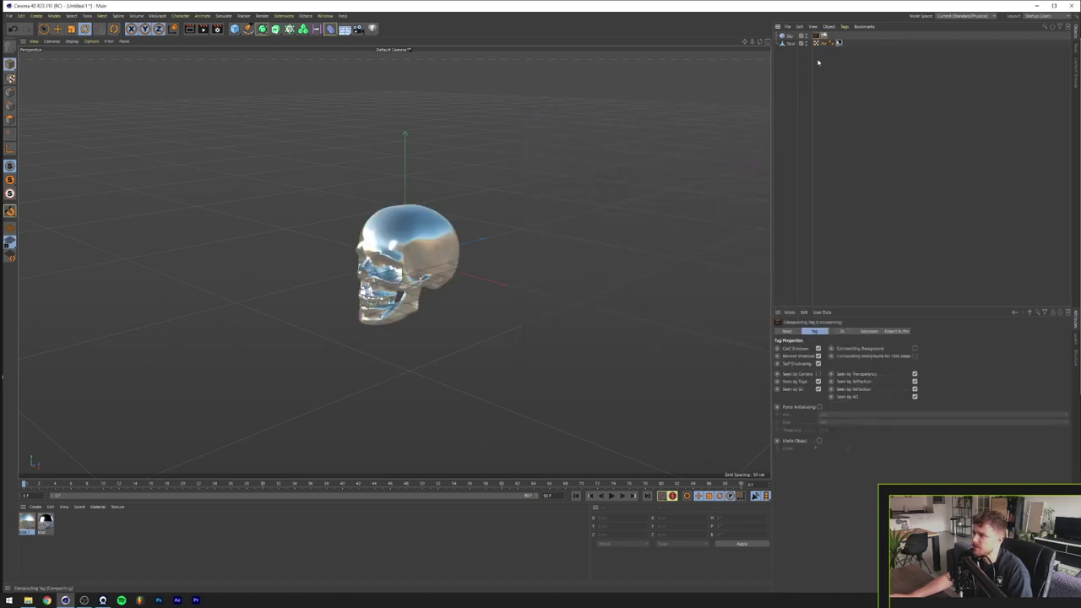
{"action": "left_click", "coordinate": [818, 374]}
{"action": "scroll", "coordinate": [499, 306], "scroll_direction": "down", "scroll_amount": 3}
{"action": "mouse_move", "coordinate": [495, 304]}
{"action": "left_mouse_down", "text": "alt"}
{"action": "mouse_move", "coordinate": [376, 309]}
{"action": "mouse_move", "coordinate": [304, 329]}
{"action": "mouse_move", "coordinate": [273, 316]}
{"action": "mouse_move", "coordinate": [211, 336]}
{"action": "mouse_move", "coordinate": [507, 321]}
{"action": "left_mouse_up", "text": "alt"}
{"action": "scroll", "coordinate": [514, 234], "scroll_direction": "up", "scroll_amount": 2}
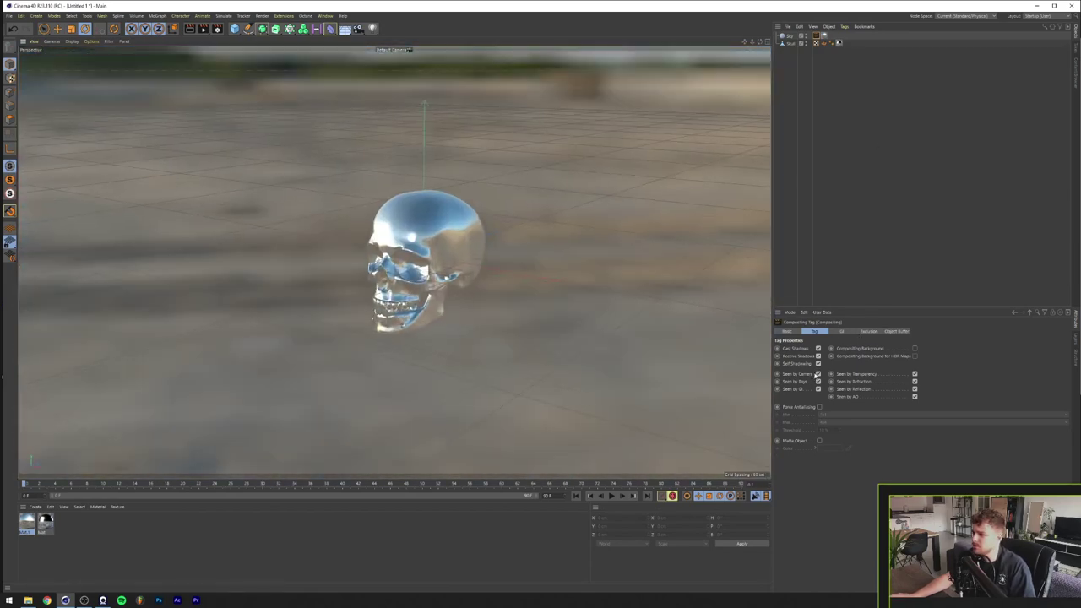
{"action": "left_click", "coordinate": [818, 374]}
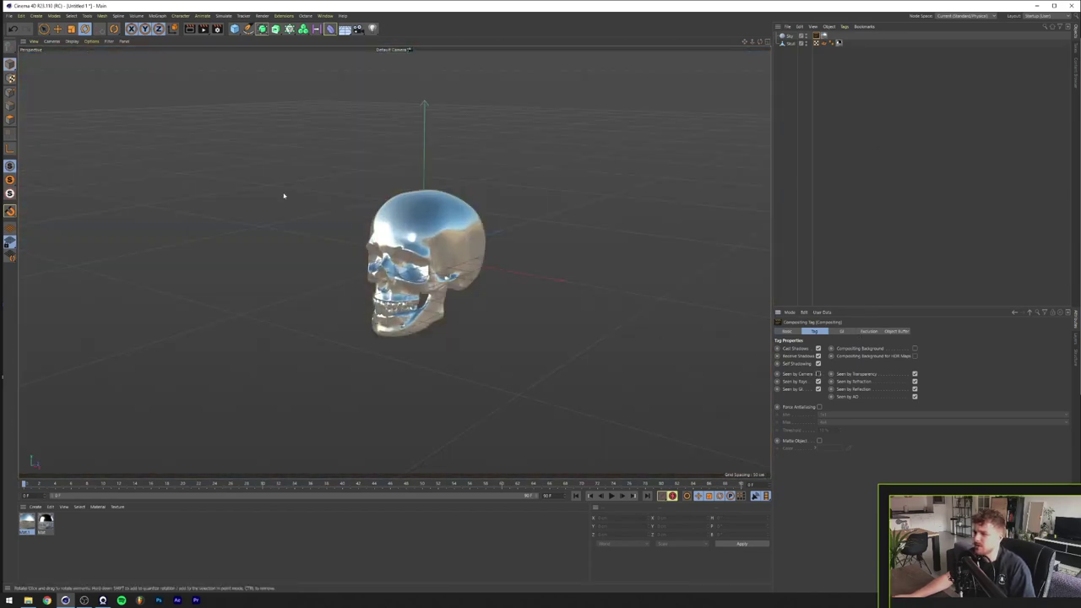
{"action": "left_click", "coordinate": [202, 28]}
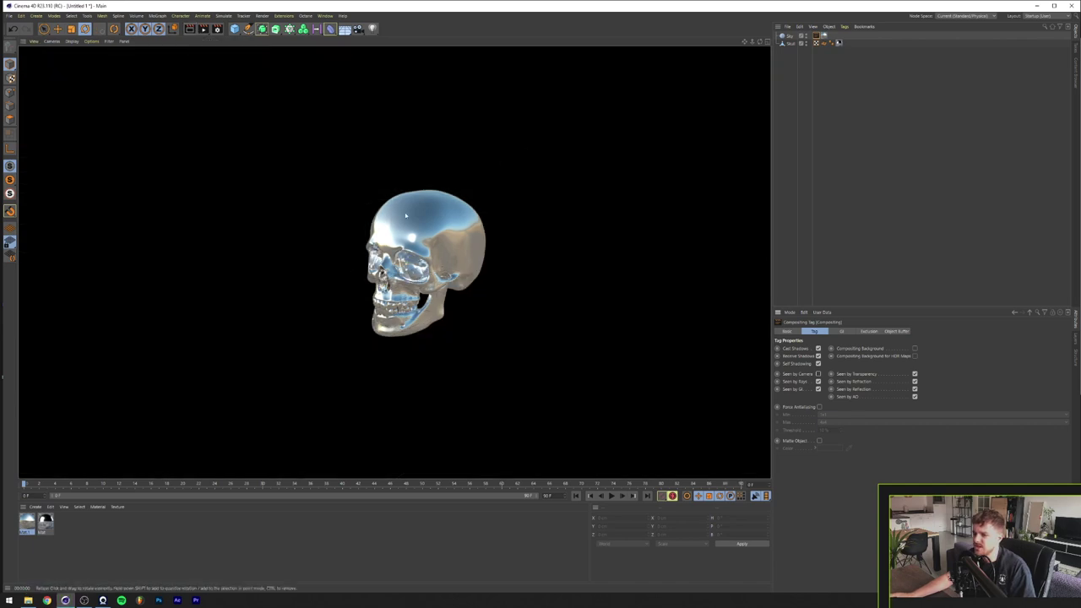
{"action": "left_click", "coordinate": [42, 526]}
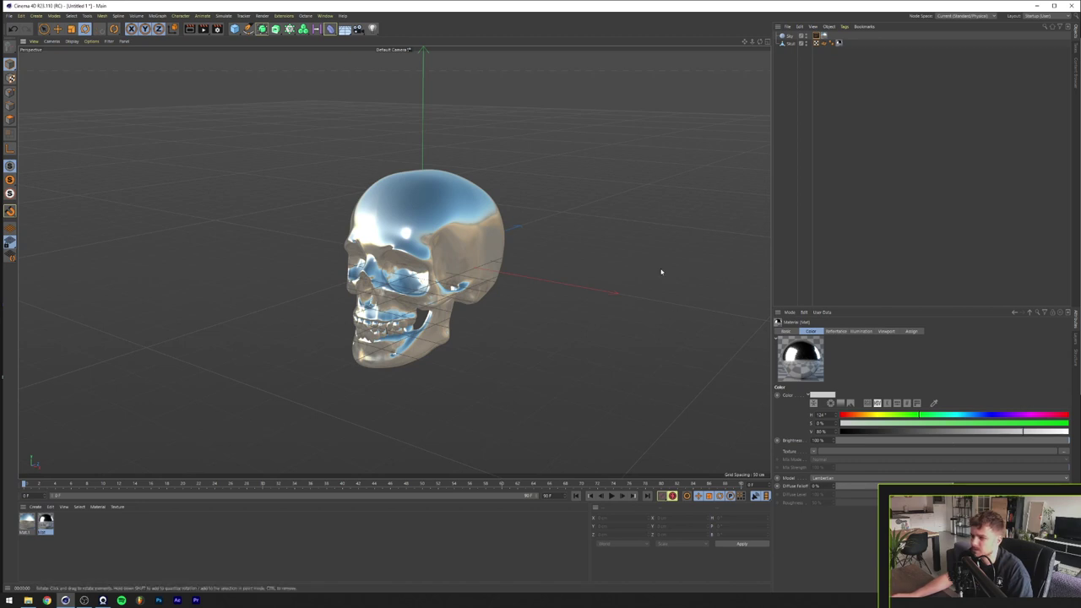
Step: Check the skull material's reflectance layer settings and re-render the chrome skull view
{"action": "left_click", "coordinate": [835, 331]}
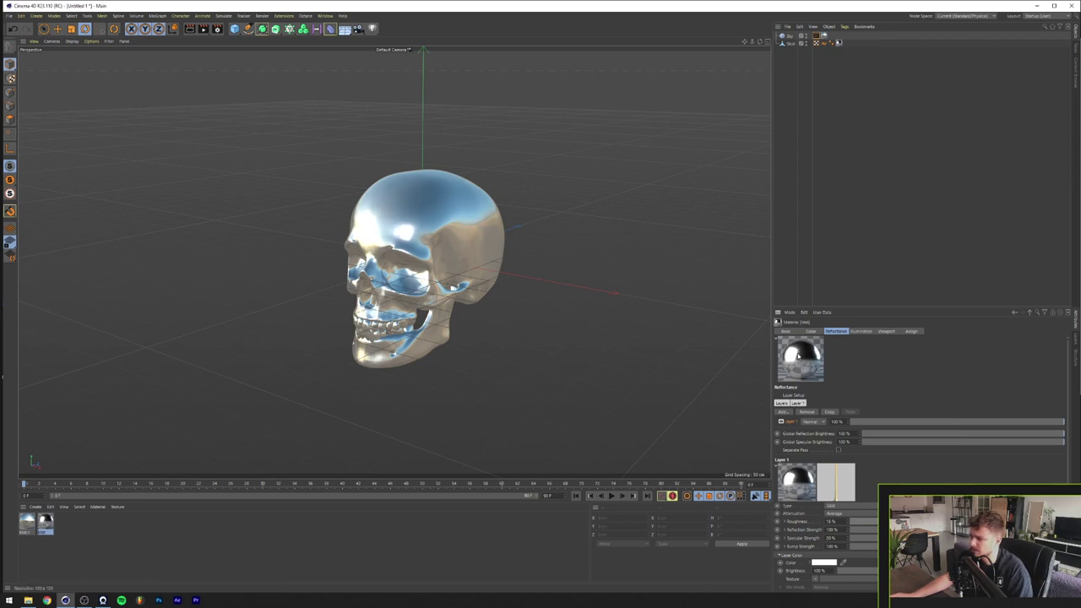
{"action": "left_click", "coordinate": [192, 29]}
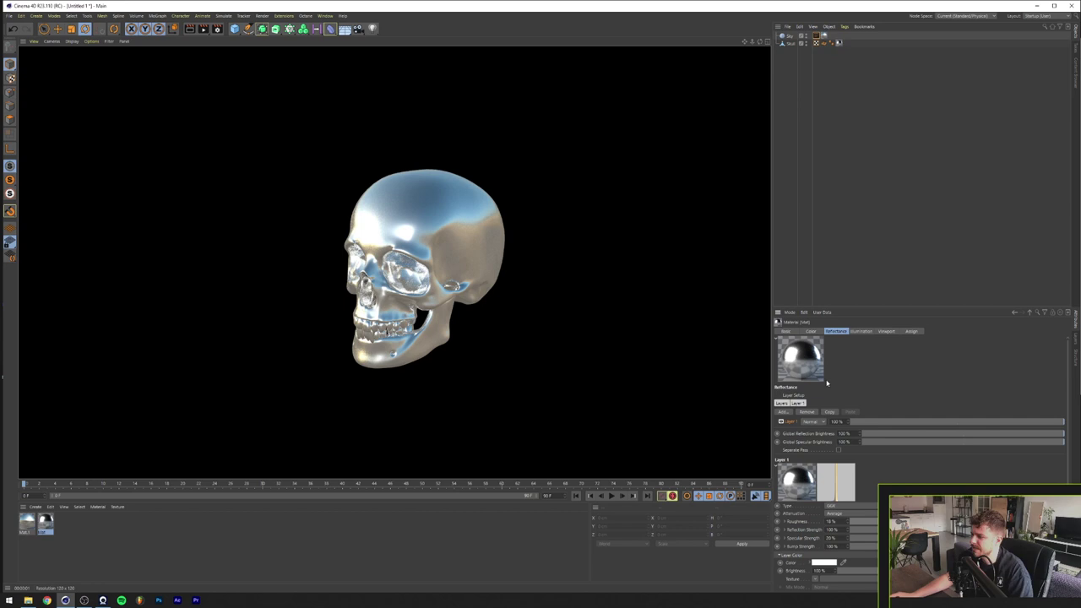
{"action": "scroll", "coordinate": [893, 471], "scroll_direction": "down", "scroll_amount": 2}
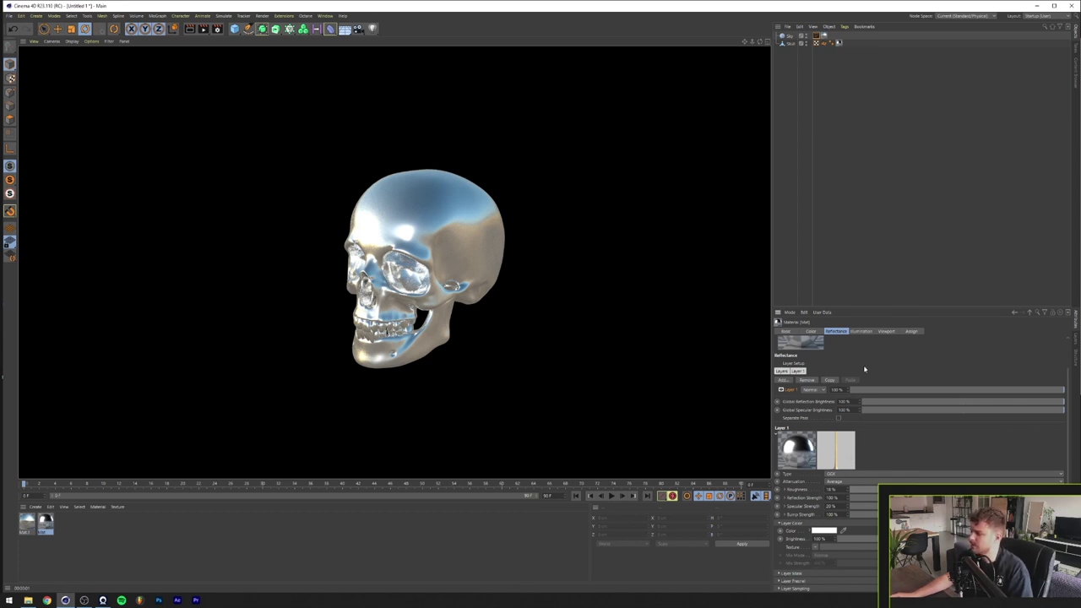
Step: Raise the chrome reflection layer's Sampling Subdivisions, then run a test render and clear it
{"action": "double_click", "coordinate": [46, 521]}
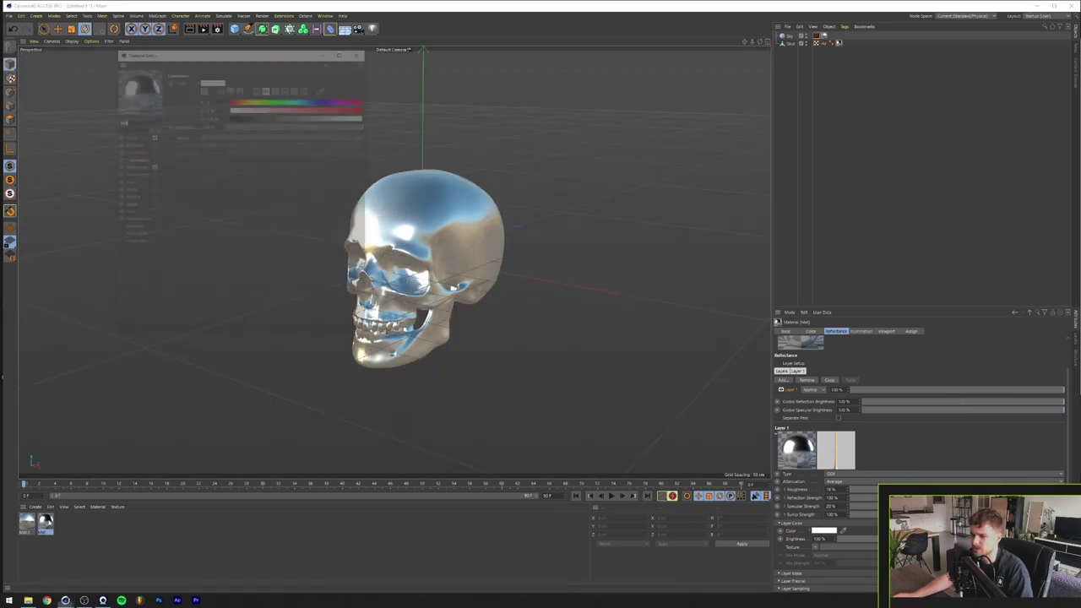
{"action": "left_click_drag", "start_coordinate": [226, 56], "coordinate": [717, 128]}
{"action": "left_click", "coordinate": [625, 240]}
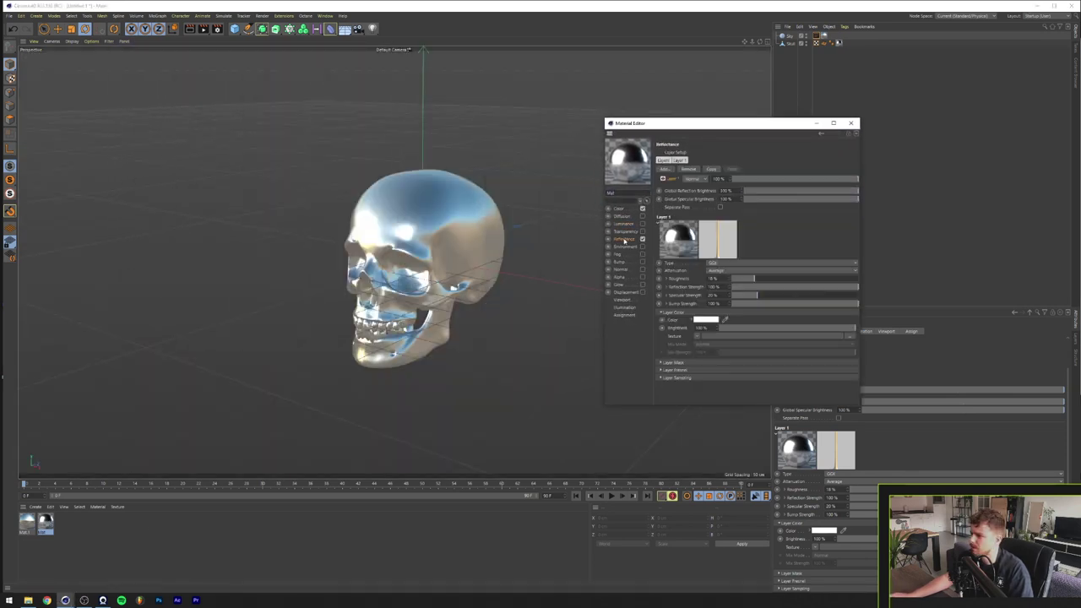
{"action": "left_click", "coordinate": [662, 378]}
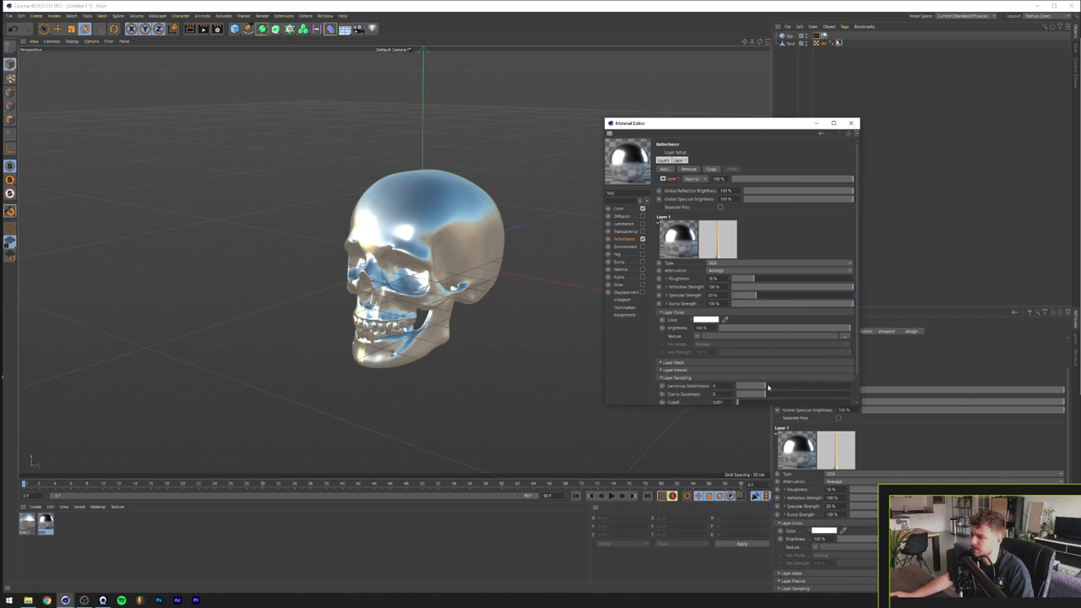
{"action": "left_click_drag", "start_coordinate": [768, 387], "coordinate": [785, 388]}
{"action": "left_click", "coordinate": [189, 28]}
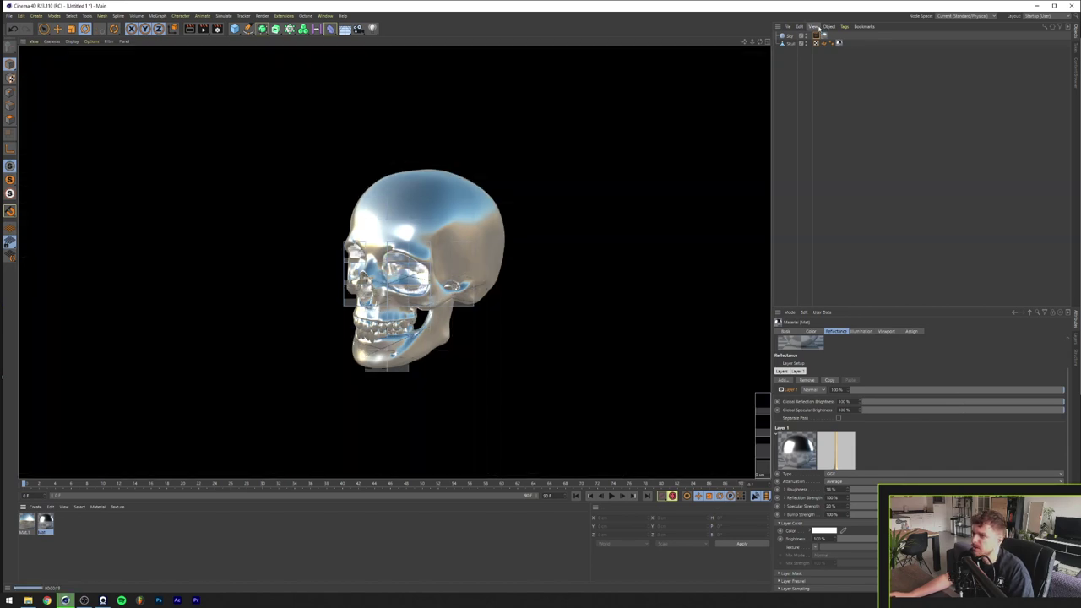
{"action": "left_click", "coordinate": [823, 36]}
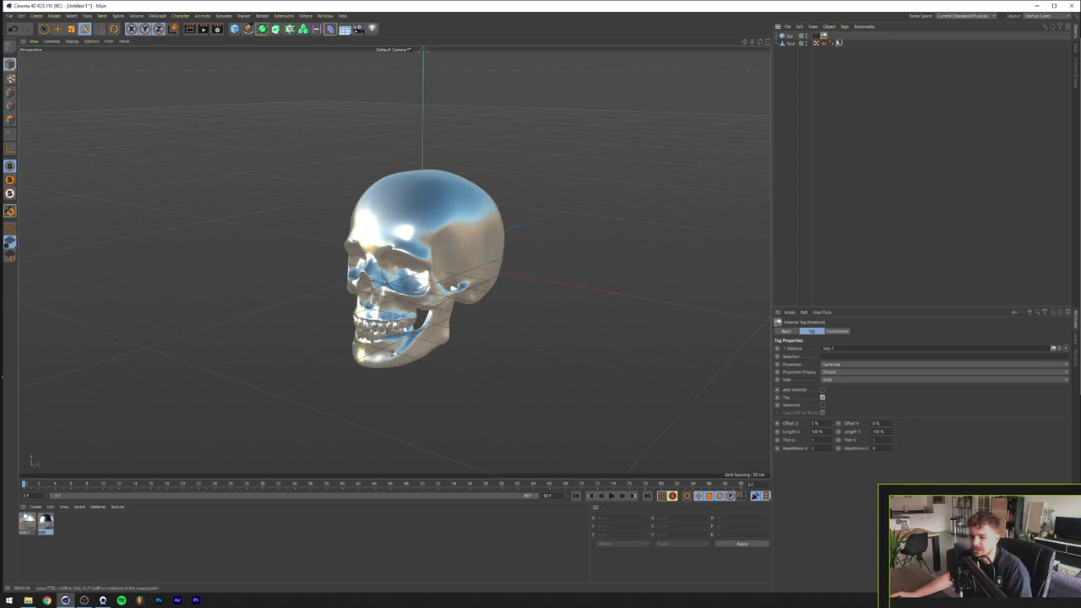
Step: Replace the sky material's luminance texture with a Layer shader
{"action": "double_click", "coordinate": [26, 522]}
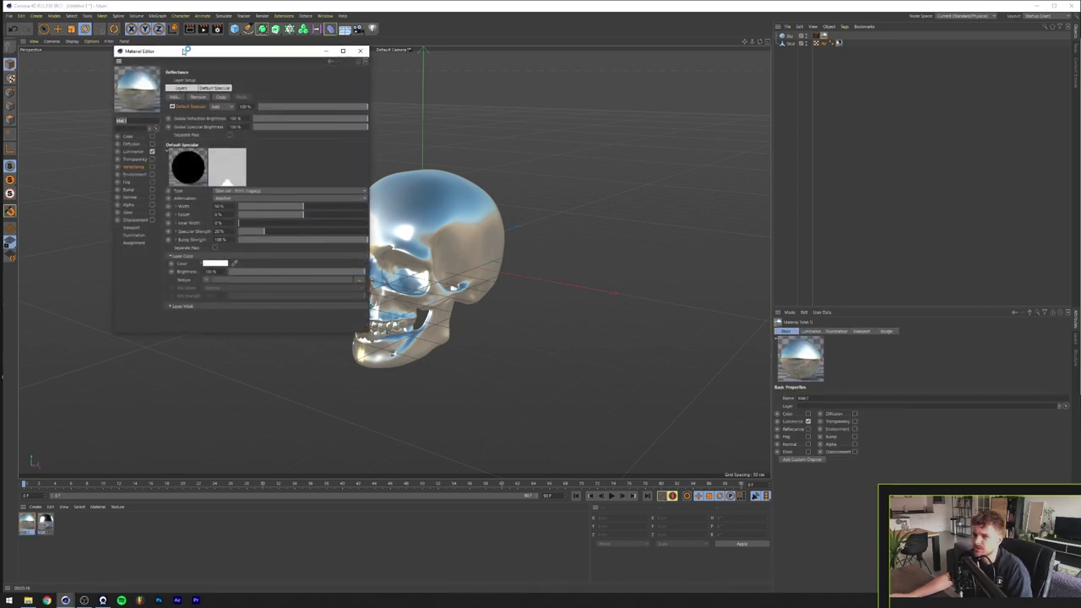
{"action": "left_click_drag", "start_coordinate": [185, 50], "coordinate": [609, 129]}
{"action": "left_click", "coordinate": [555, 231]}
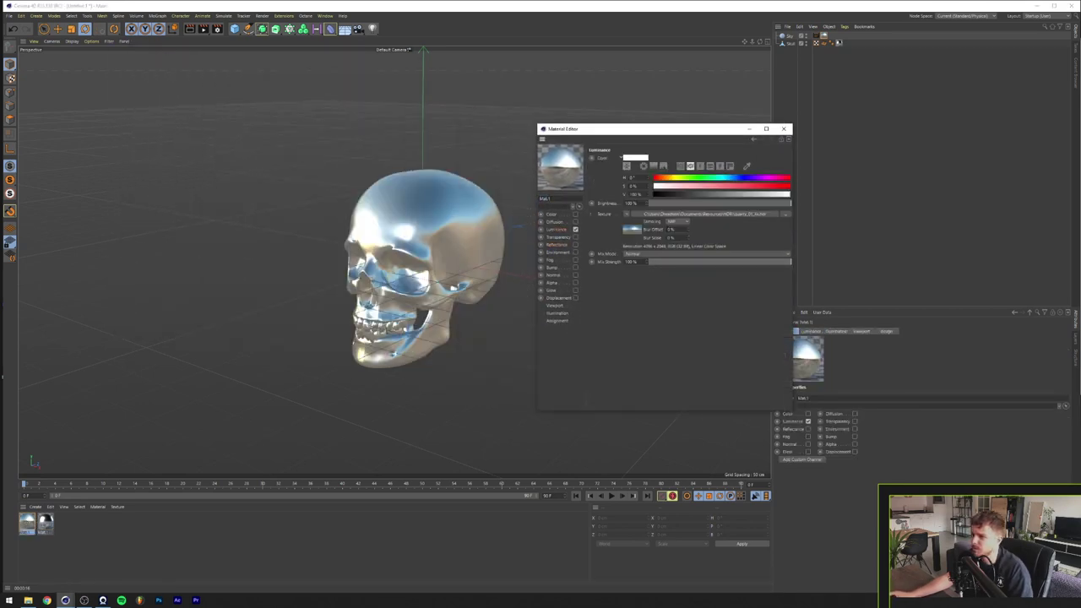
{"action": "left_click", "coordinate": [628, 214]}
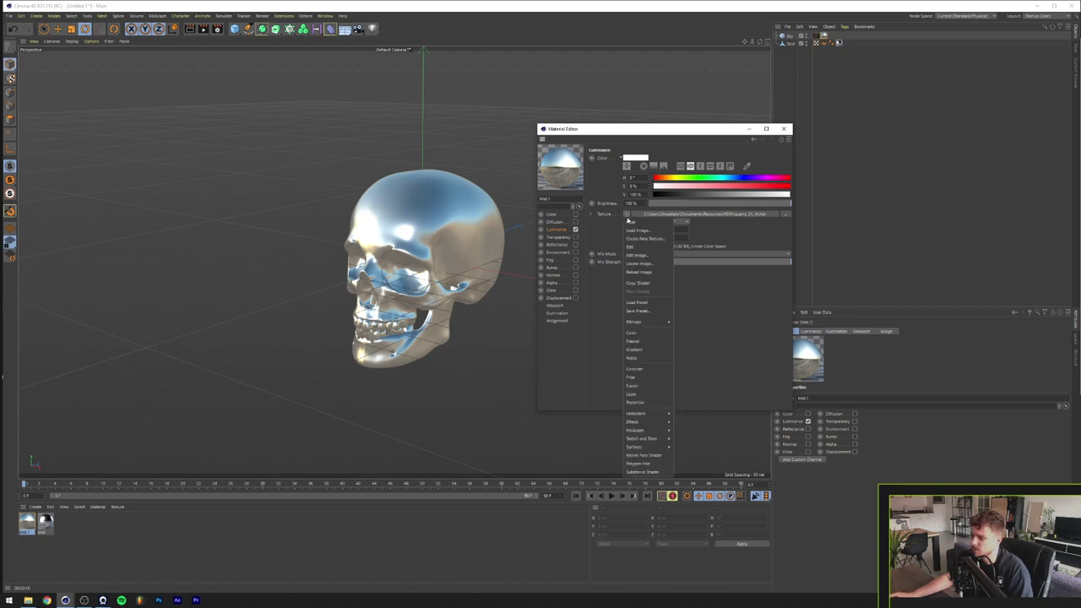
{"action": "left_click", "coordinate": [647, 395]}
{"action": "left_click", "coordinate": [644, 226]}
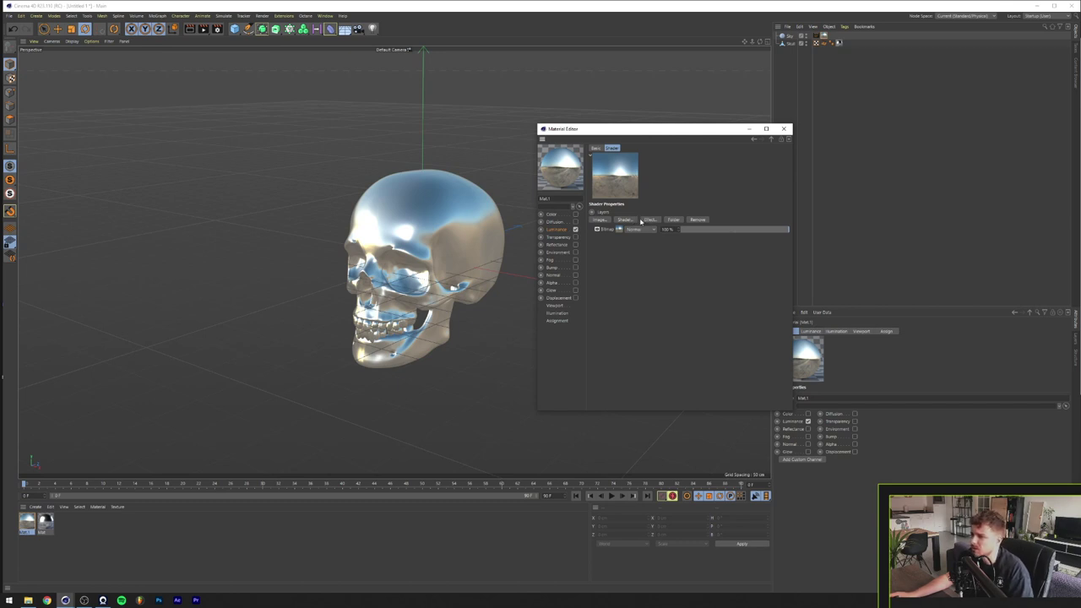
Step: Add a Gradient layer with a purple left stop and a yellow right stop
{"action": "left_click", "coordinate": [640, 222]}
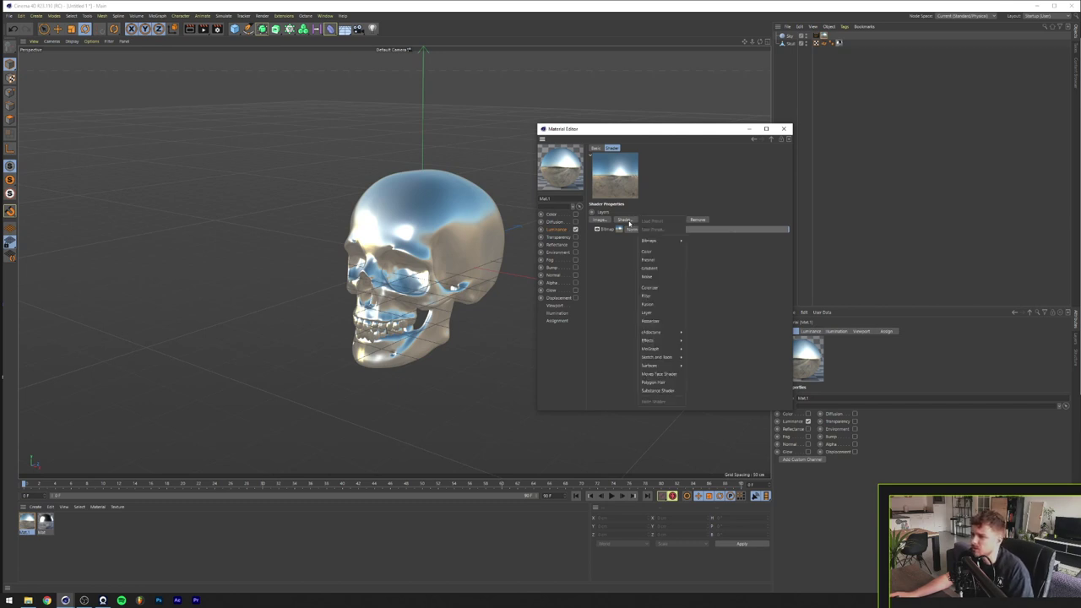
{"action": "left_click", "coordinate": [658, 268]}
{"action": "left_click", "coordinate": [633, 229]}
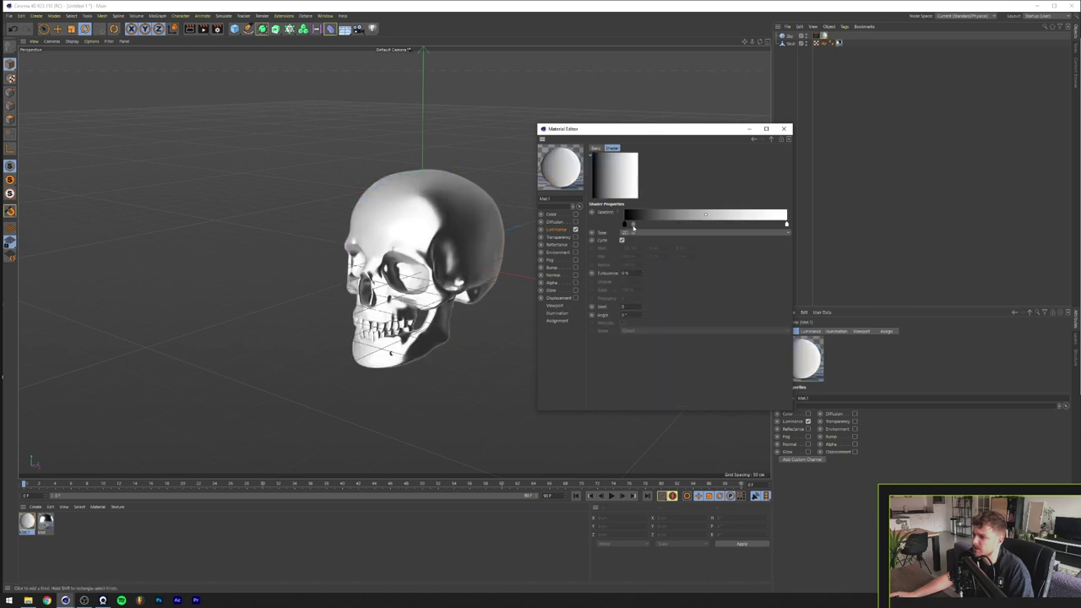
{"action": "double_click", "coordinate": [625, 225]}
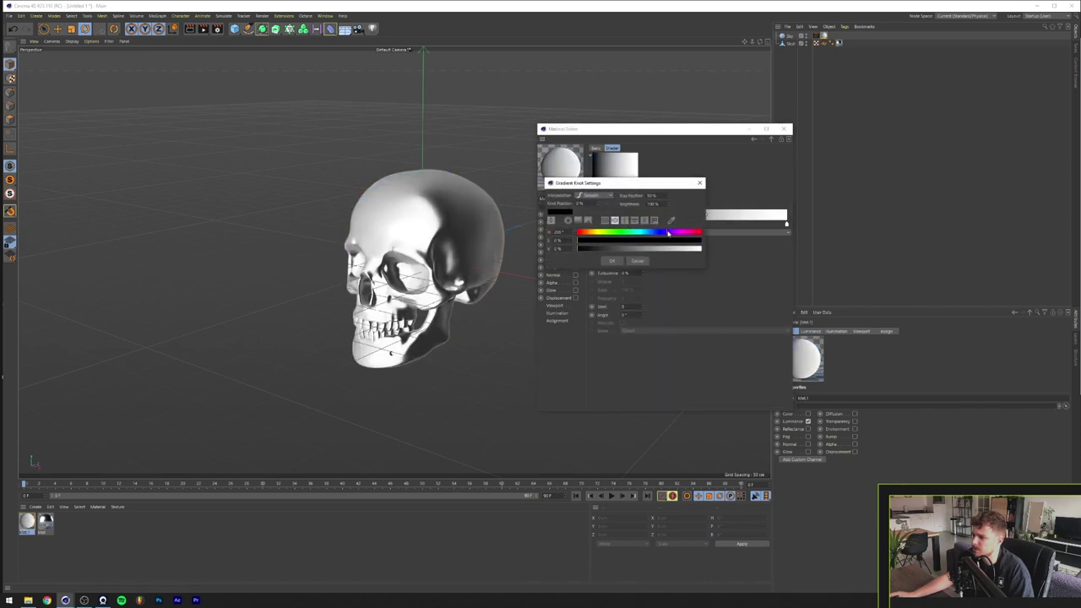
{"action": "left_click_drag", "start_coordinate": [666, 243], "coordinate": [725, 247]}
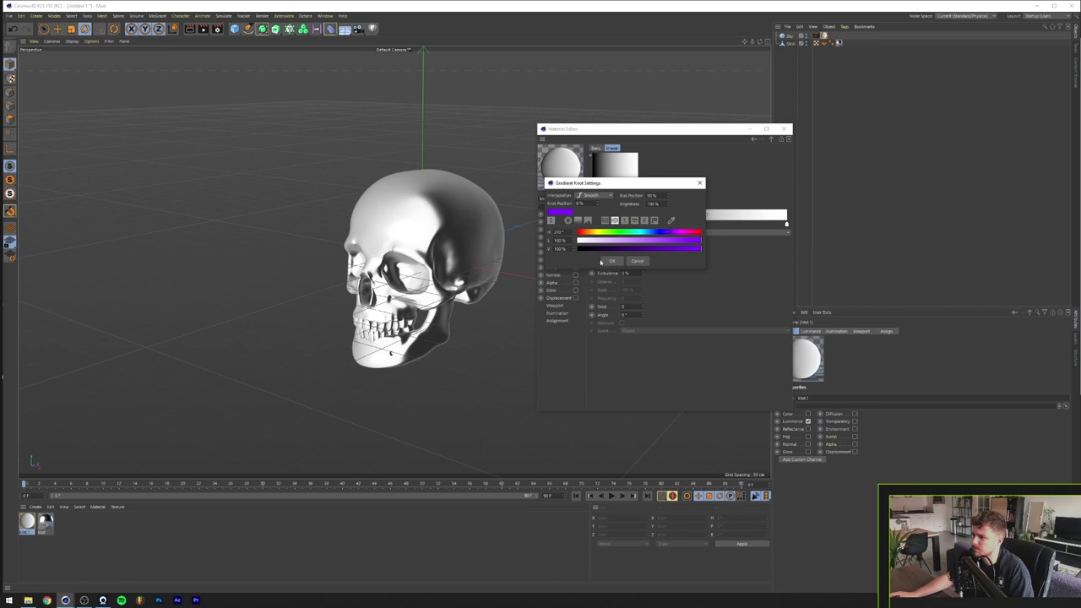
{"action": "left_click", "coordinate": [611, 261]}
{"action": "double_click", "coordinate": [786, 226]}
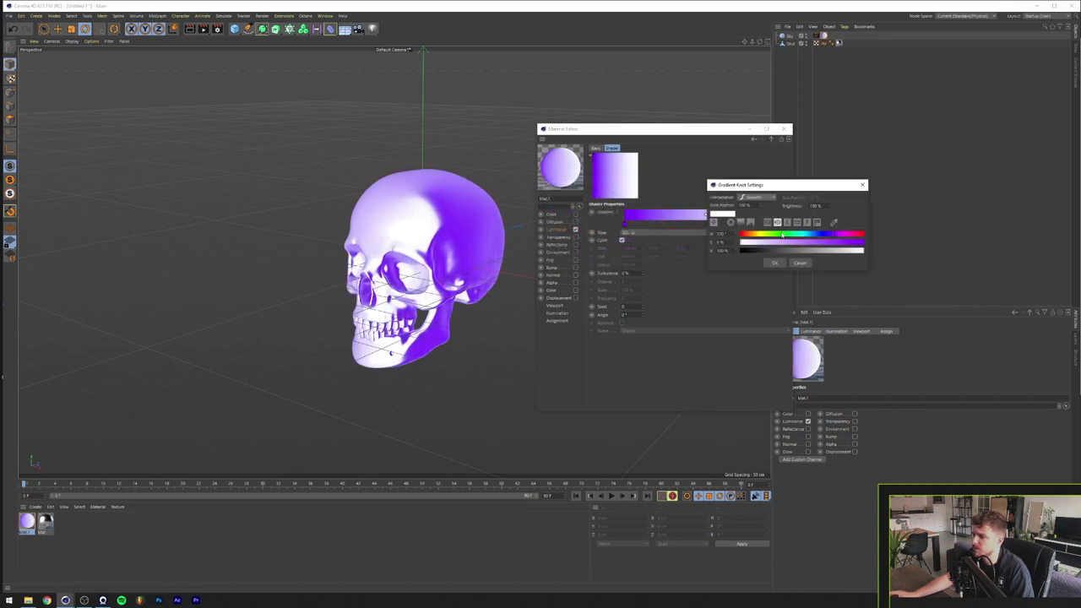
{"action": "left_click_drag", "start_coordinate": [783, 235], "coordinate": [860, 244]}
{"action": "left_click", "coordinate": [775, 263]}
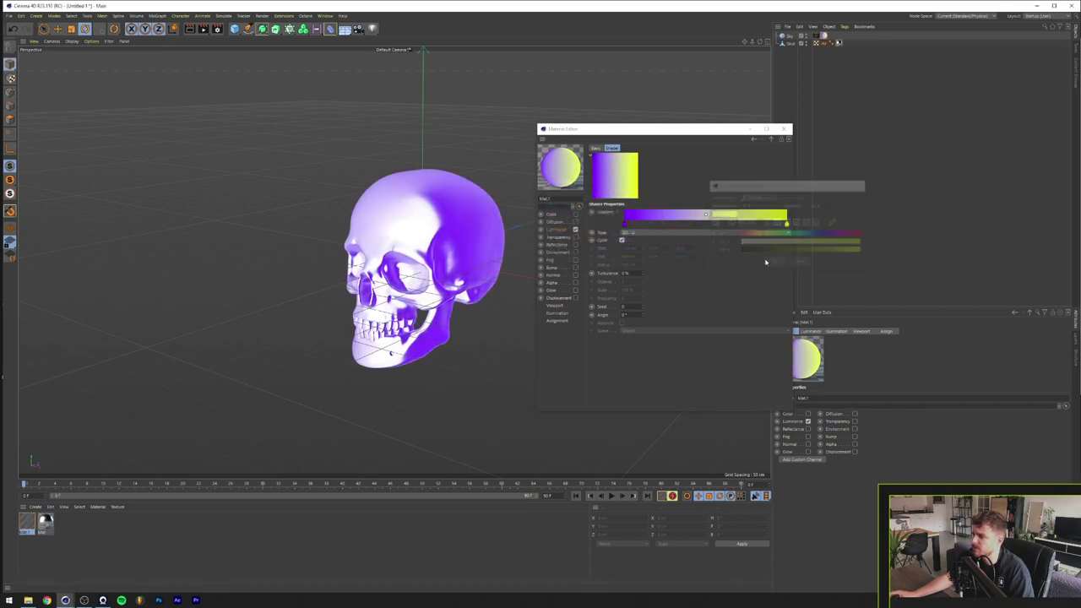
Step: Set the gradient Type to 2D - V and change its blend mode over the bitmap
{"action": "left_click", "coordinate": [634, 234]}
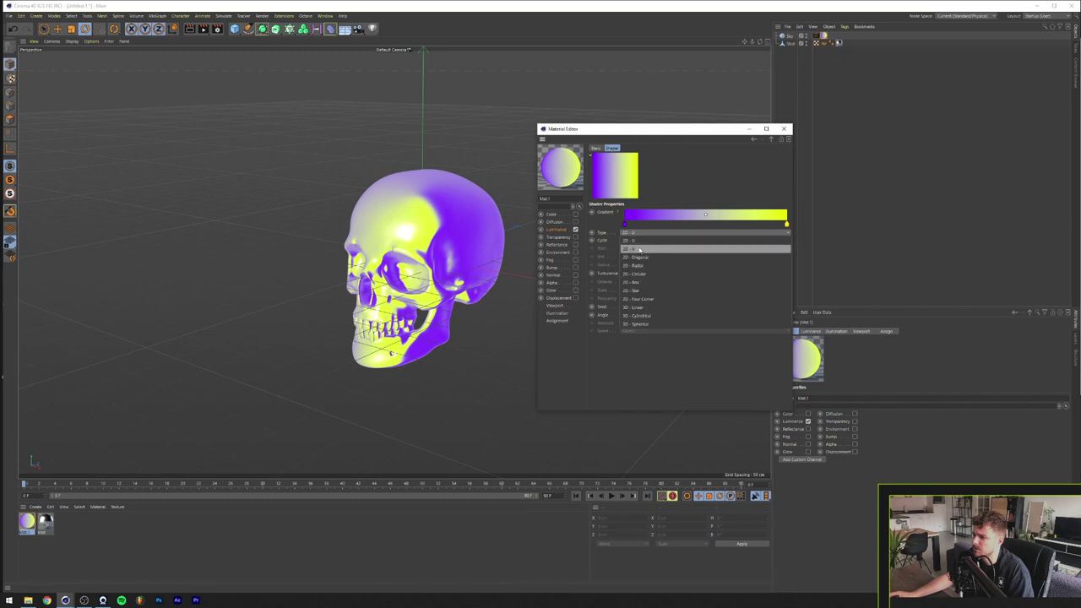
{"action": "left_click", "coordinate": [641, 247]}
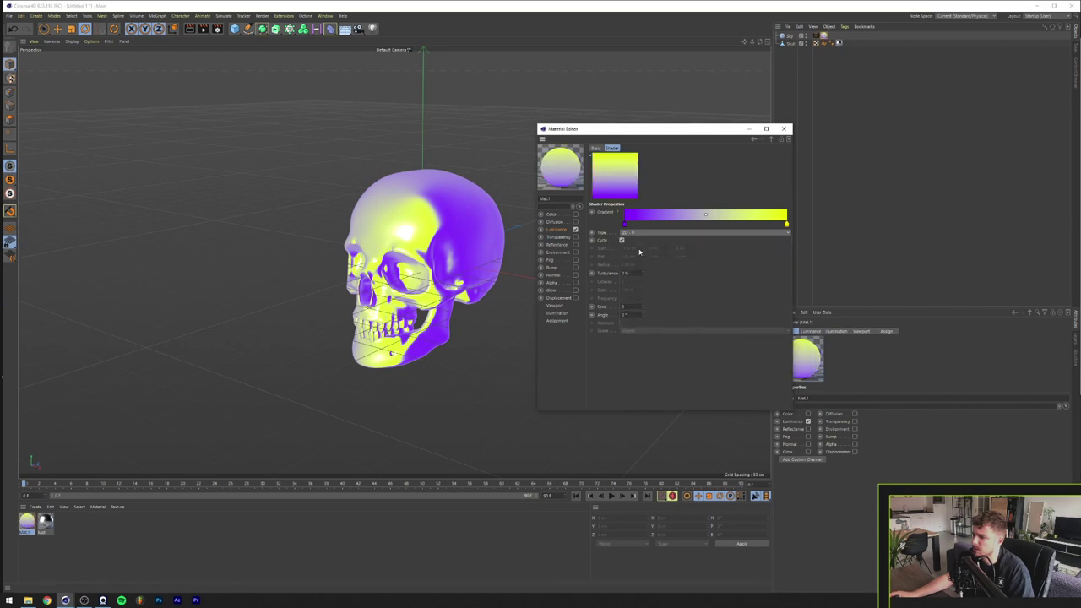
{"action": "left_click", "coordinate": [771, 139]}
{"action": "left_click", "coordinate": [635, 229]}
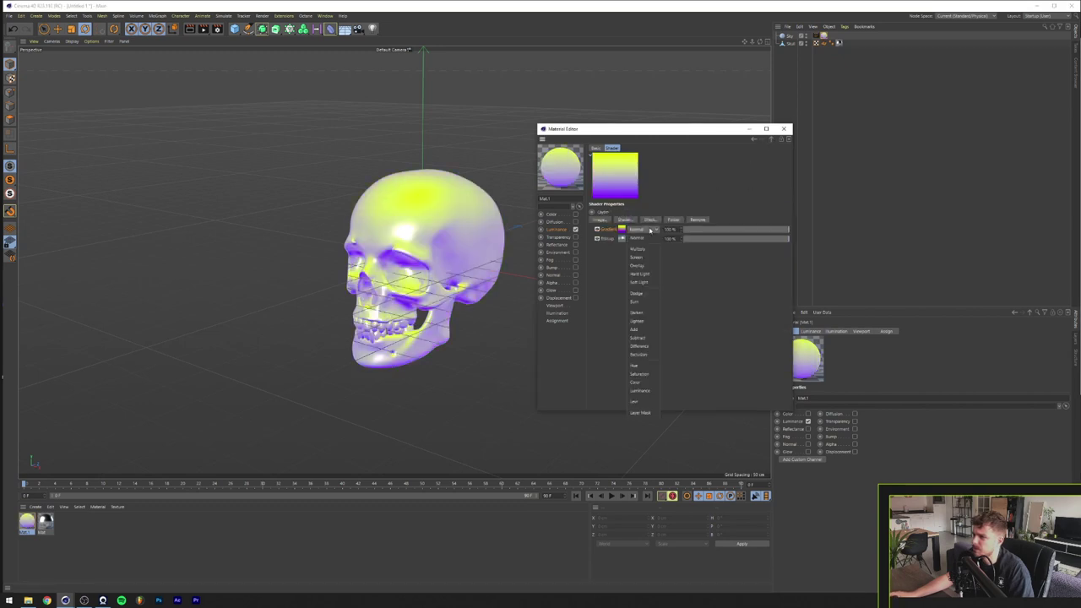
{"action": "left_click", "coordinate": [642, 380]}
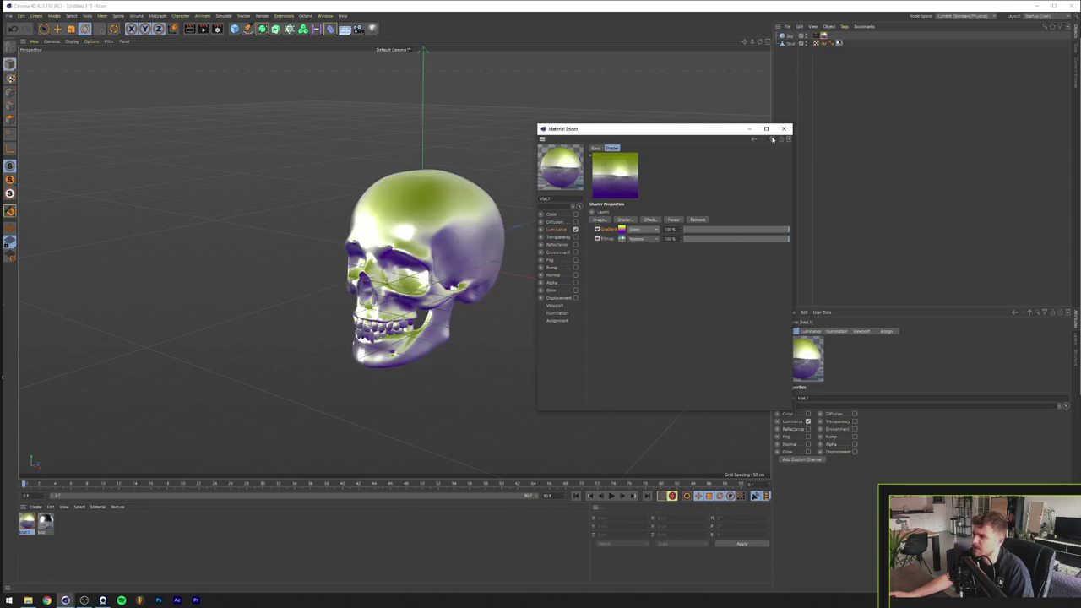
Step: Close the material editor, toggle the sky's Seen by Camera on and back off, and test-render
{"action": "left_click", "coordinate": [784, 128]}
{"action": "left_click", "coordinate": [816, 36]}
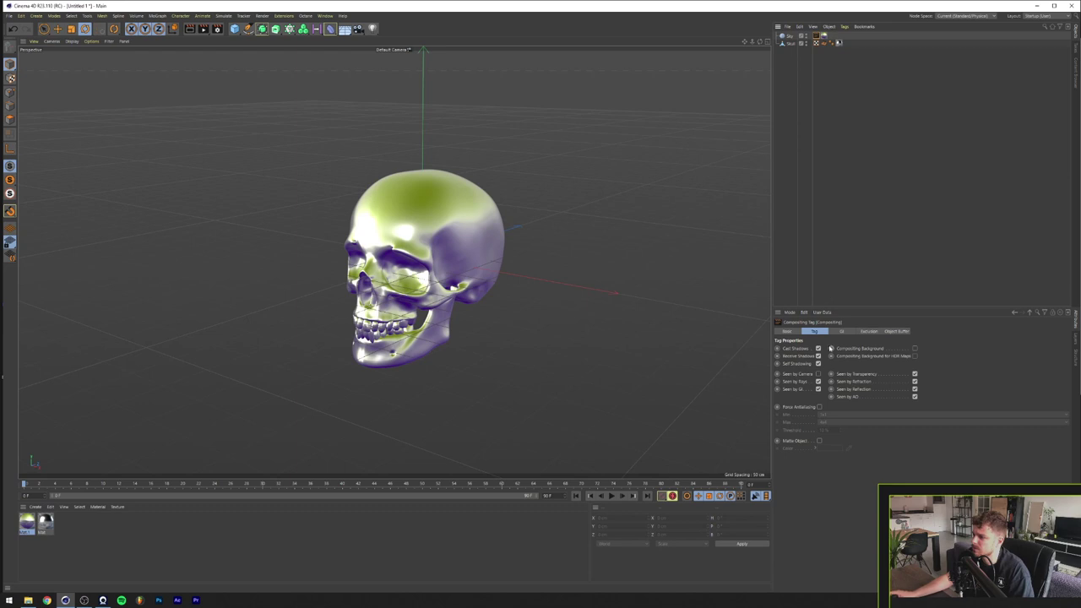
{"action": "left_click", "coordinate": [818, 375]}
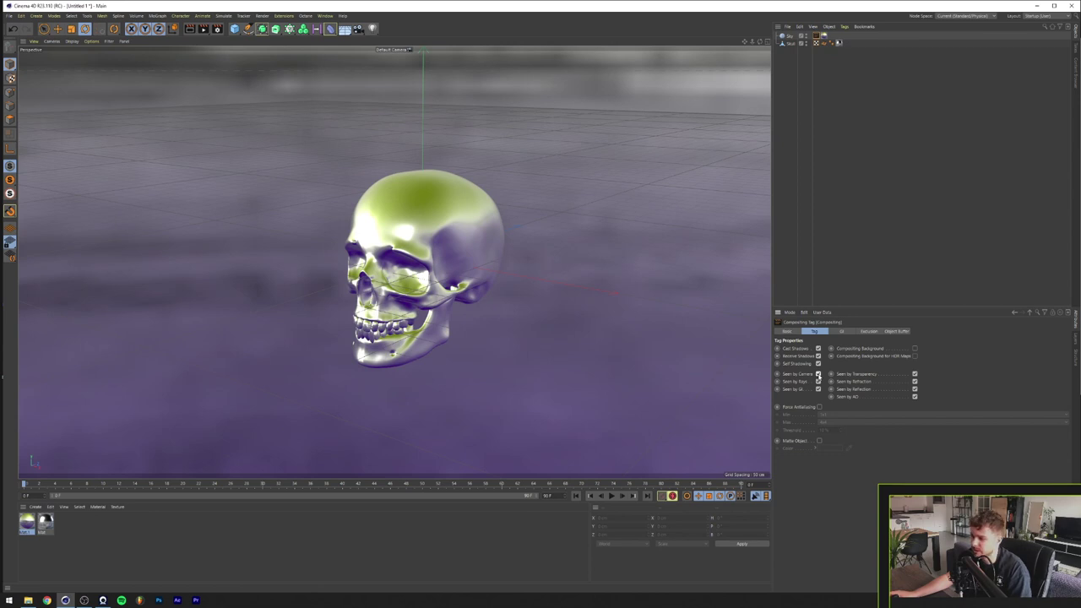
{"action": "left_click", "coordinate": [818, 374]}
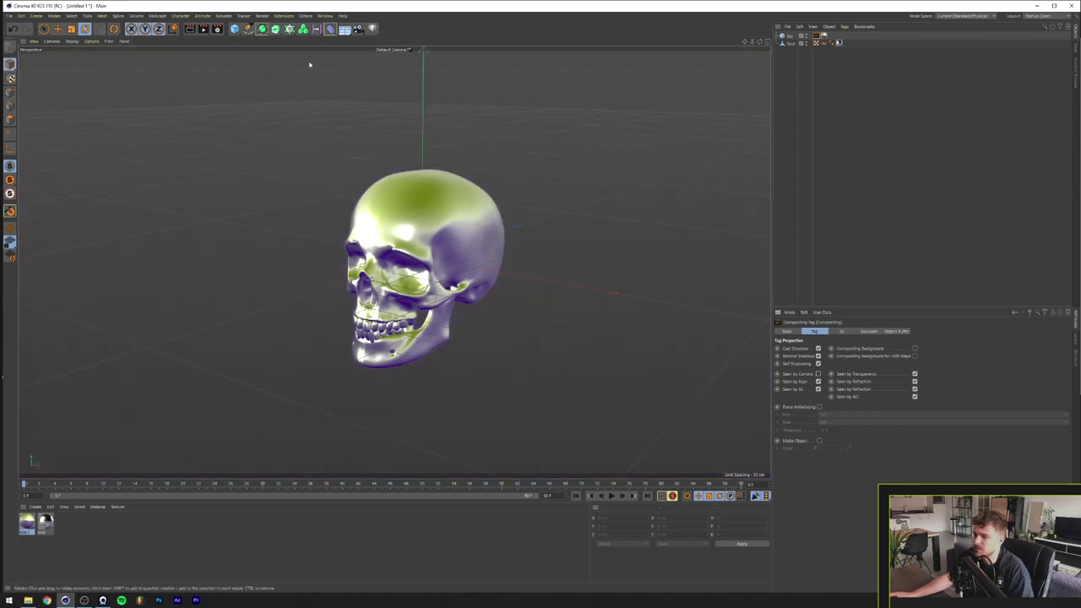
{"action": "left_click", "coordinate": [191, 28]}
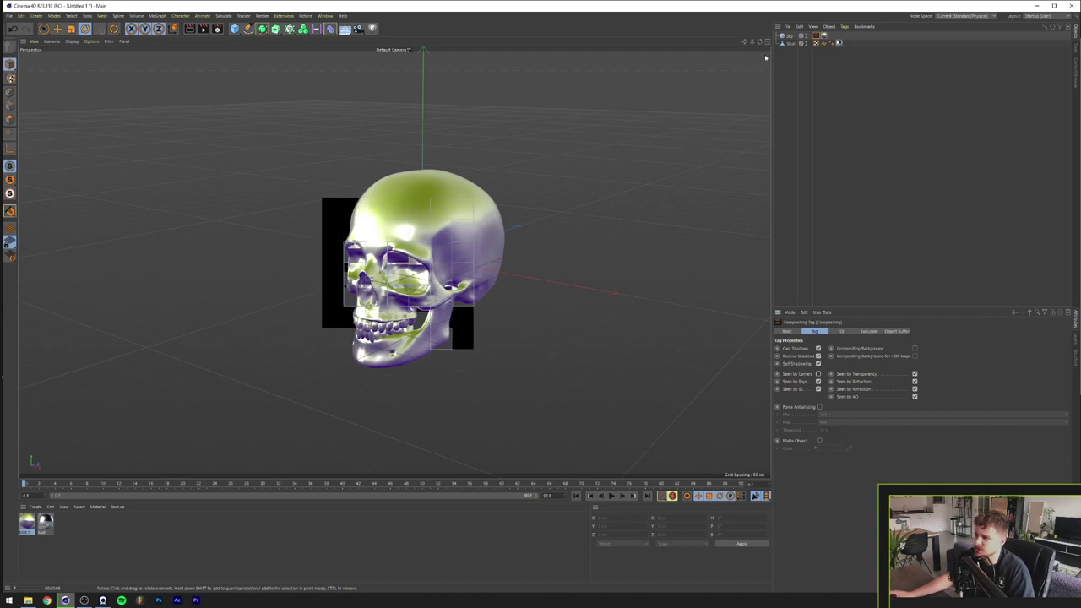
{"action": "left_click", "coordinate": [824, 36]}
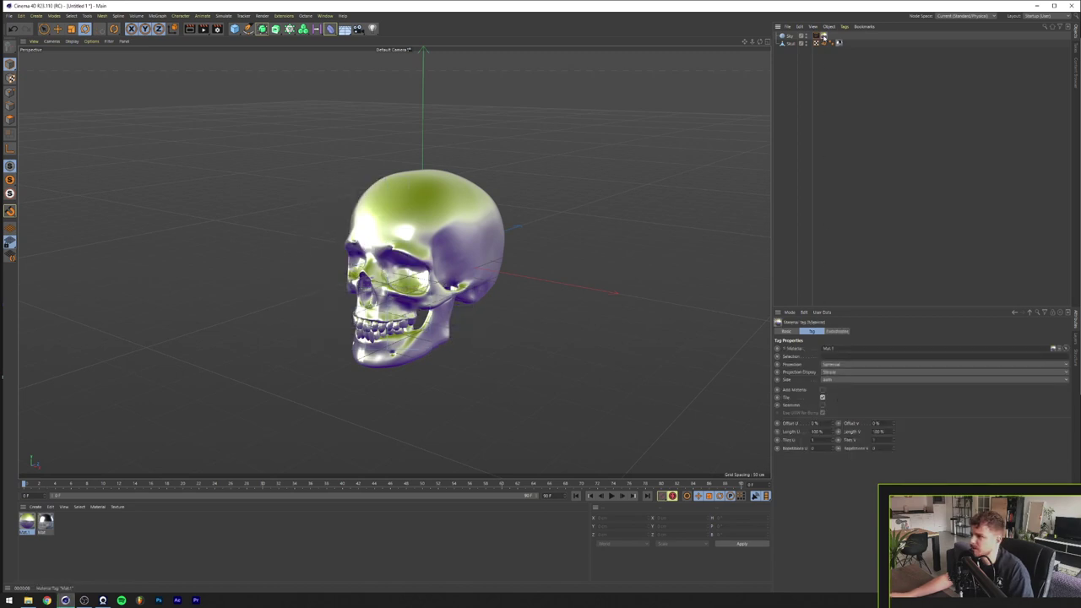
Step: Add an HSL effect layer to the sky's luminance layer stack and raise its saturation
{"action": "left_click", "coordinate": [793, 147]}
{"action": "double_click", "coordinate": [28, 523]}
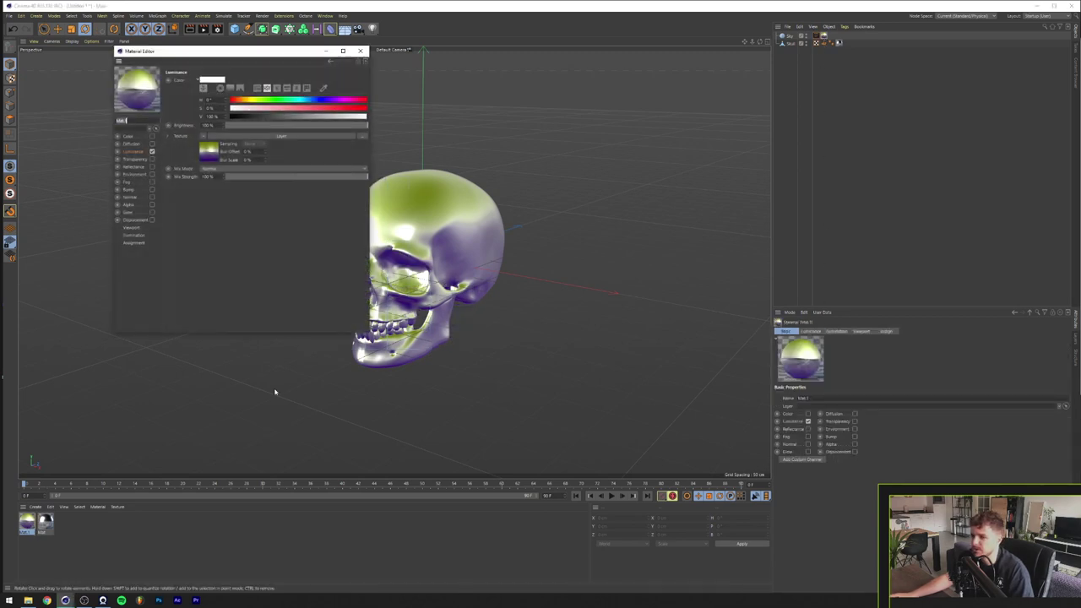
{"action": "left_click", "coordinate": [263, 135]}
{"action": "left_click_drag", "start_coordinate": [262, 52], "coordinate": [662, 173]}
{"action": "left_click", "coordinate": [629, 263]}
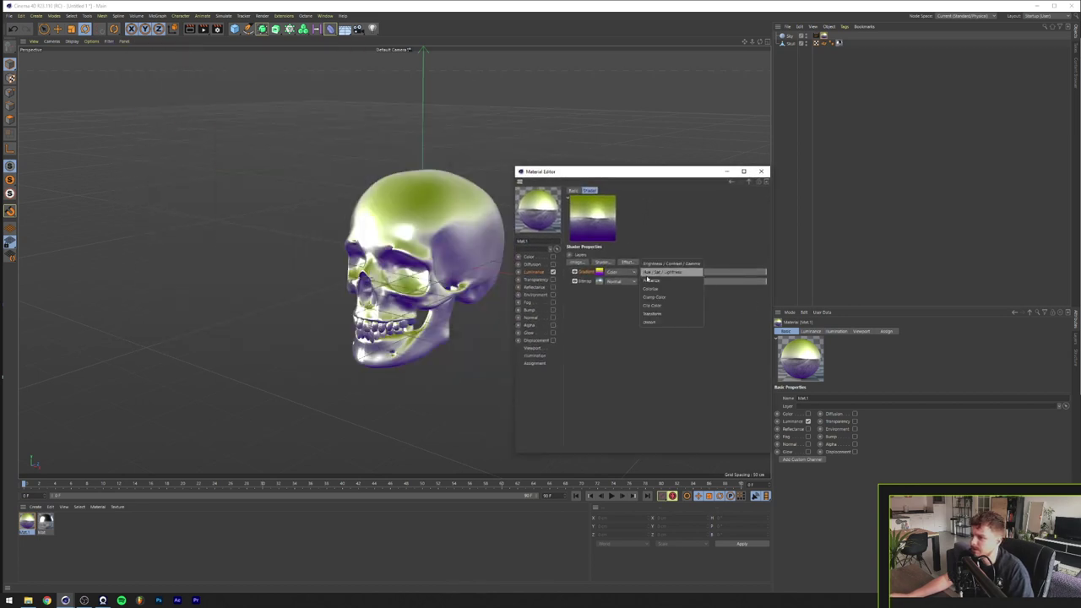
{"action": "left_click", "coordinate": [669, 284]}
{"action": "left_click_drag", "start_coordinate": [675, 286], "coordinate": [770, 284]}
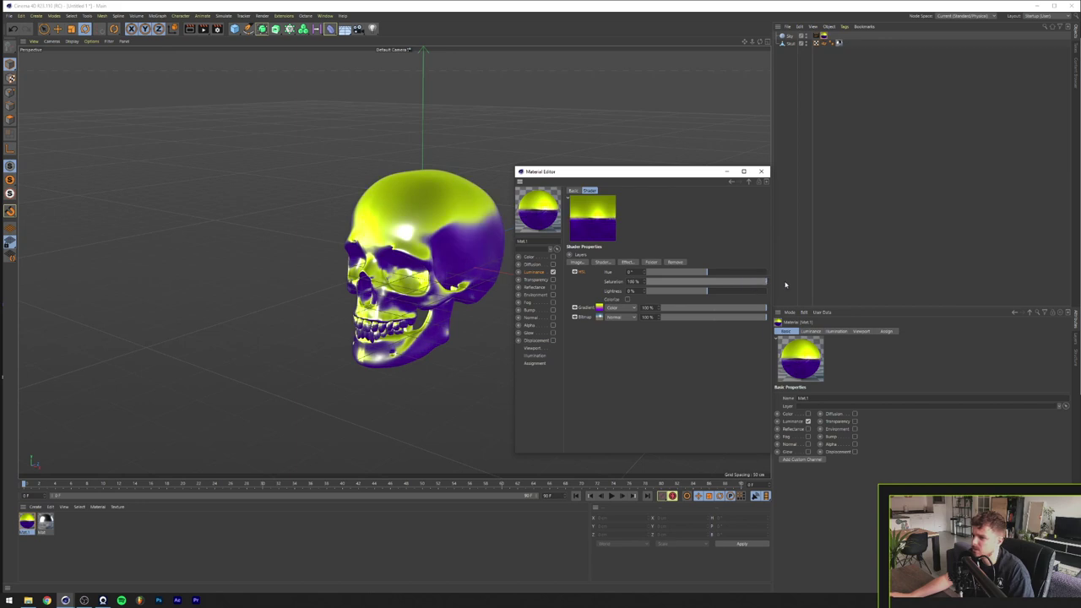
Step: Delete the Gradient layer and set the HSL saturation to 62%
{"action": "left_click", "coordinate": [591, 308]}
{"action": "key", "text": "Delete"}
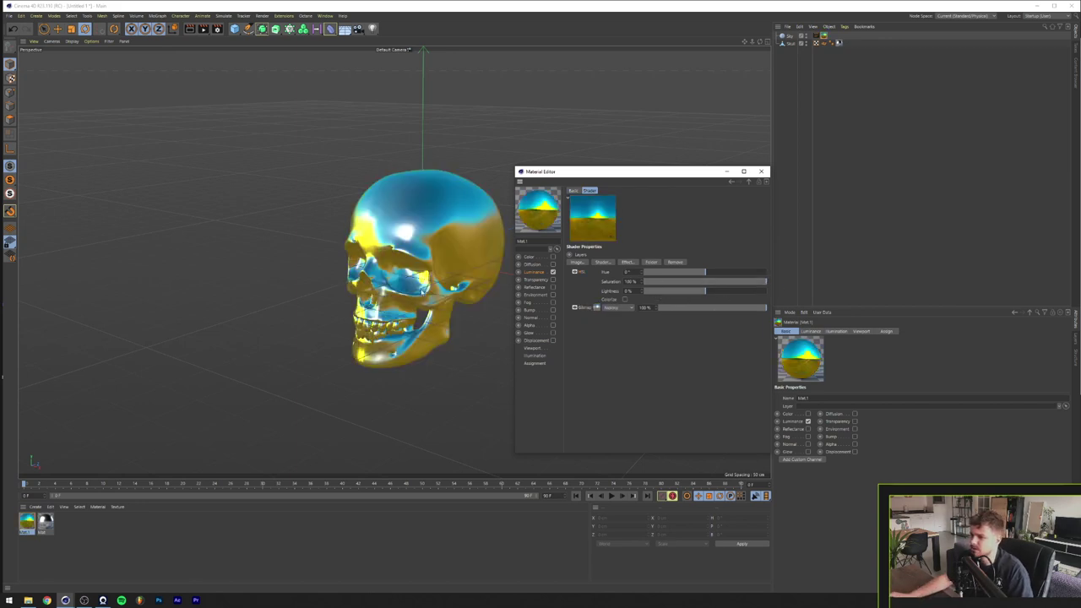
{"action": "left_click_drag", "start_coordinate": [757, 284], "coordinate": [746, 287]}
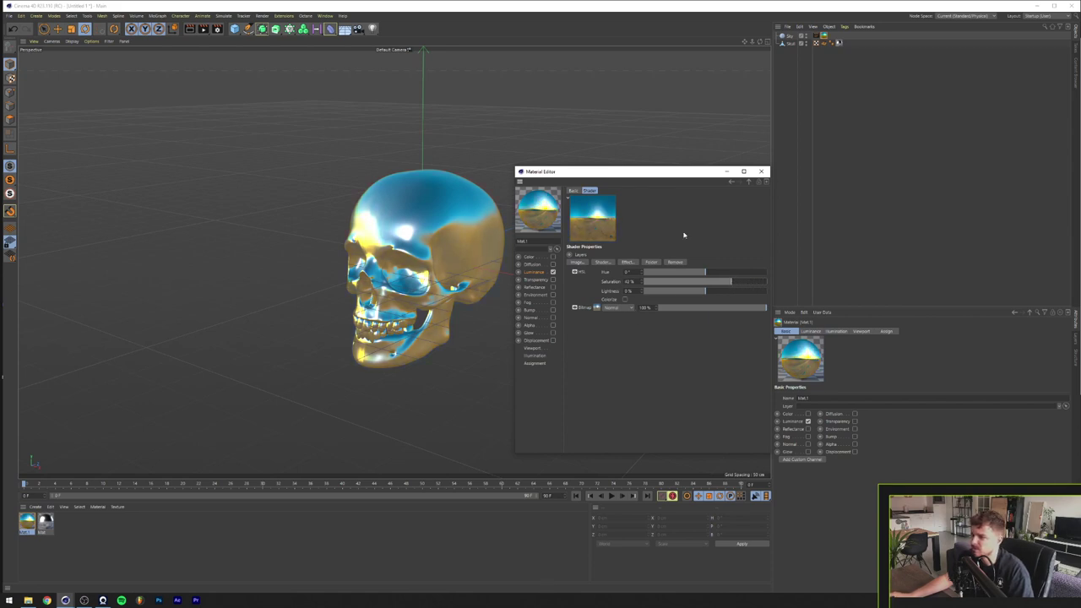
Step: Lower the chrome material's specular strength and reduce roughness to 11%
{"action": "left_click", "coordinate": [48, 522]}
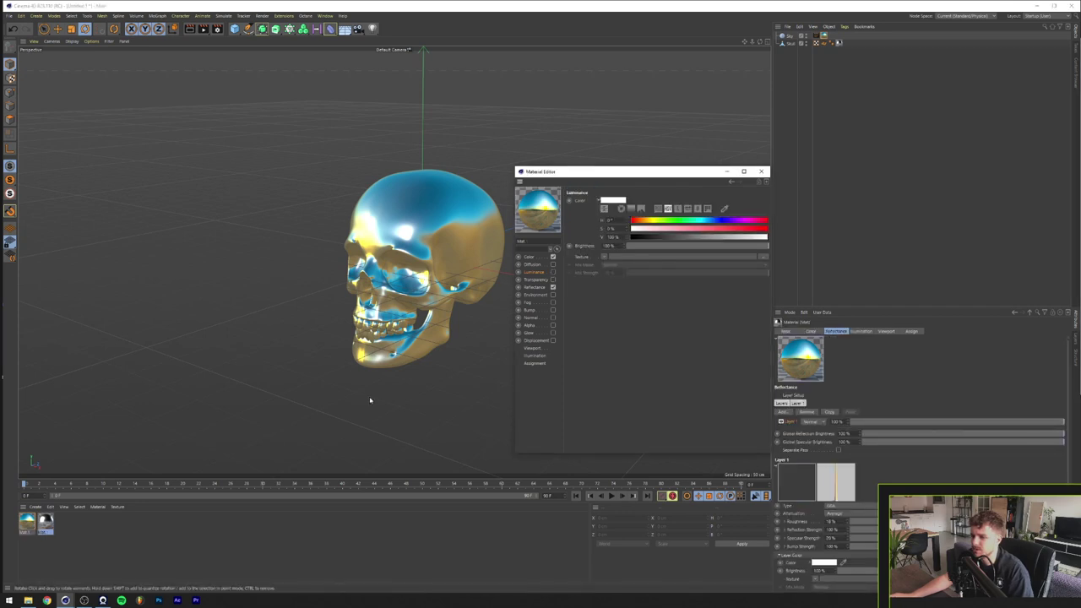
{"action": "left_click", "coordinate": [535, 287]}
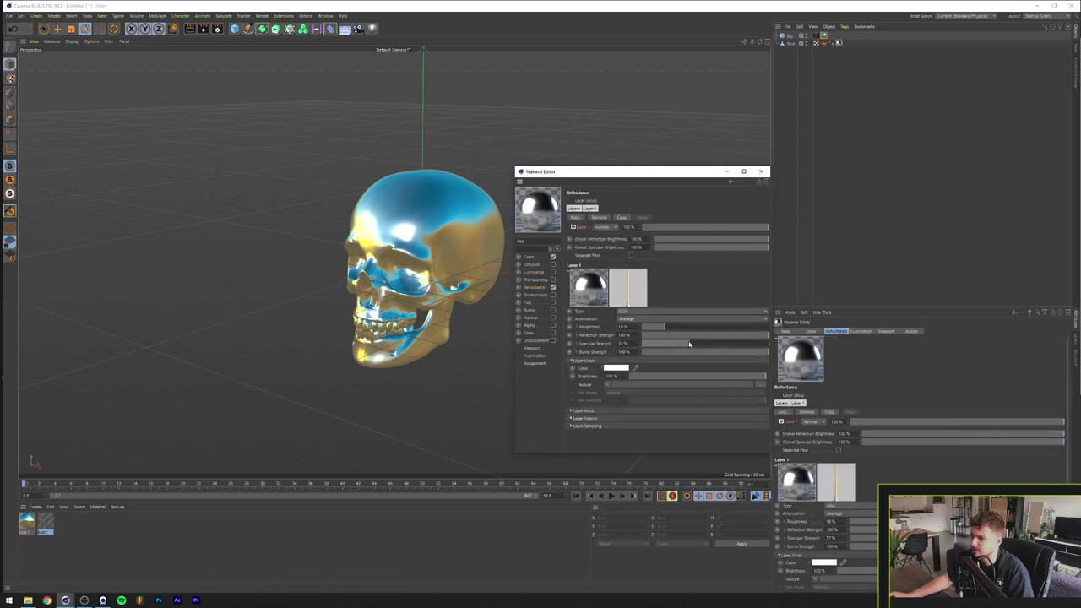
{"action": "left_click_drag", "start_coordinate": [666, 344], "coordinate": [653, 344]}
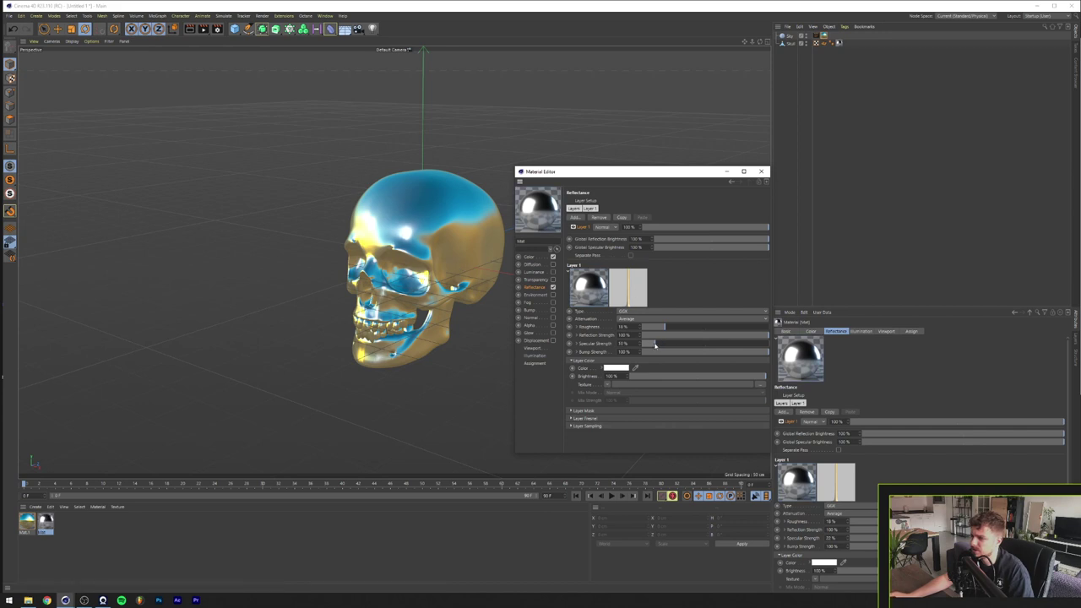
{"action": "left_click", "coordinate": [656, 326]}
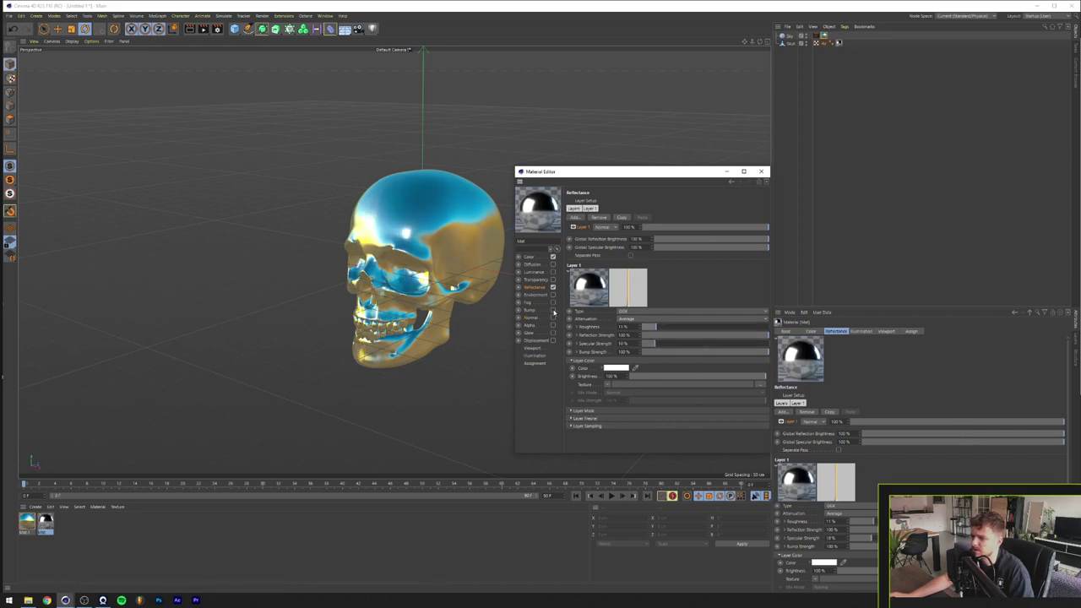
Step: Enable Bump with a Metal shader texture and drop roughness to about 4%
{"action": "left_click", "coordinate": [553, 311]}
{"action": "left_click", "coordinate": [600, 219]}
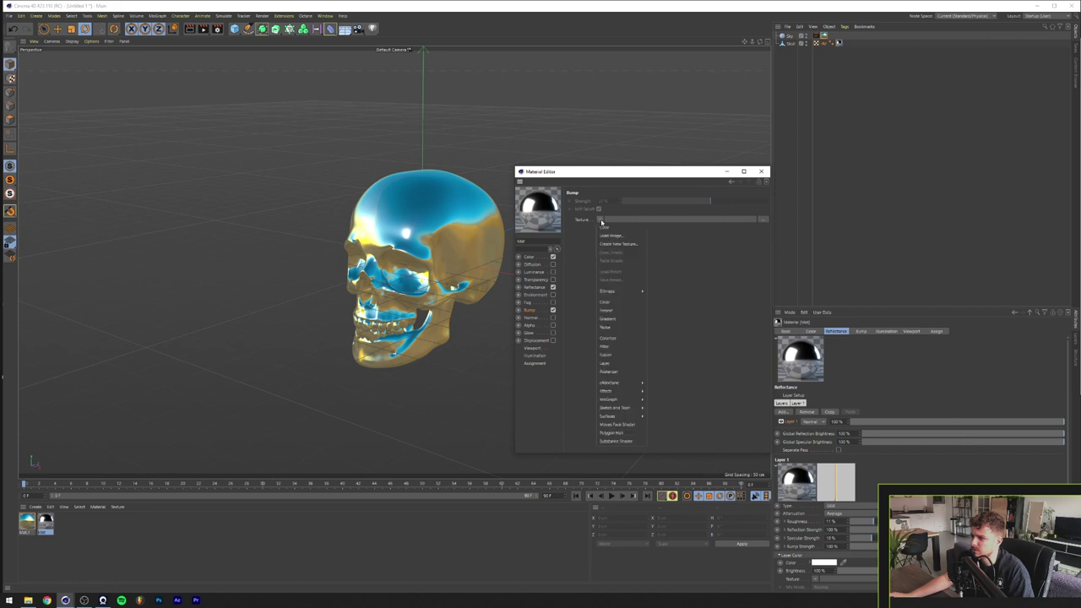
{"action": "mouse_move", "coordinate": [621, 417]}
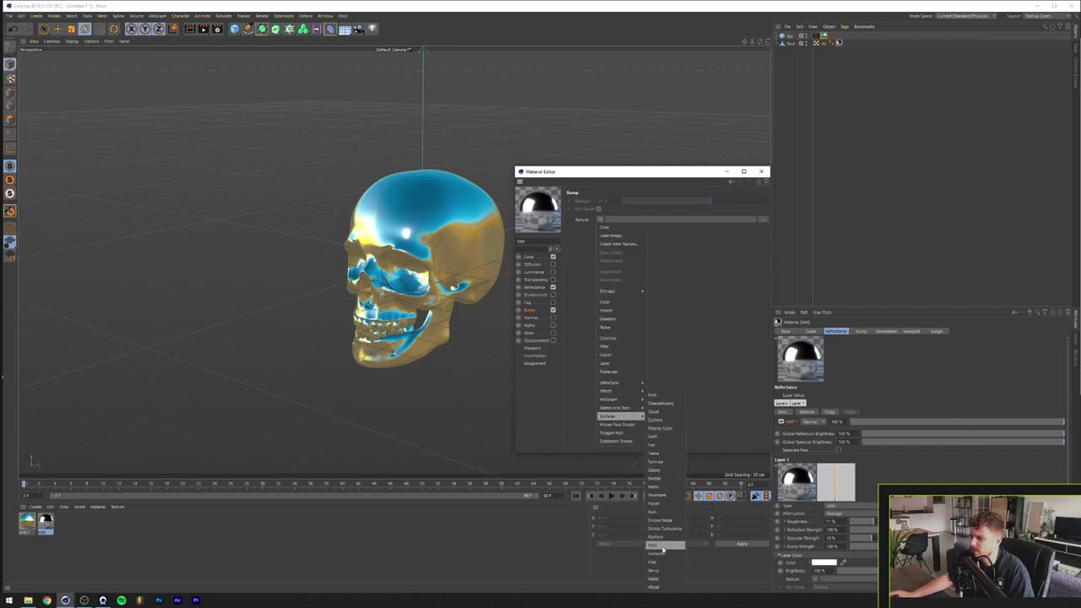
{"action": "left_click", "coordinate": [656, 486]}
{"action": "left_click", "coordinate": [532, 288]}
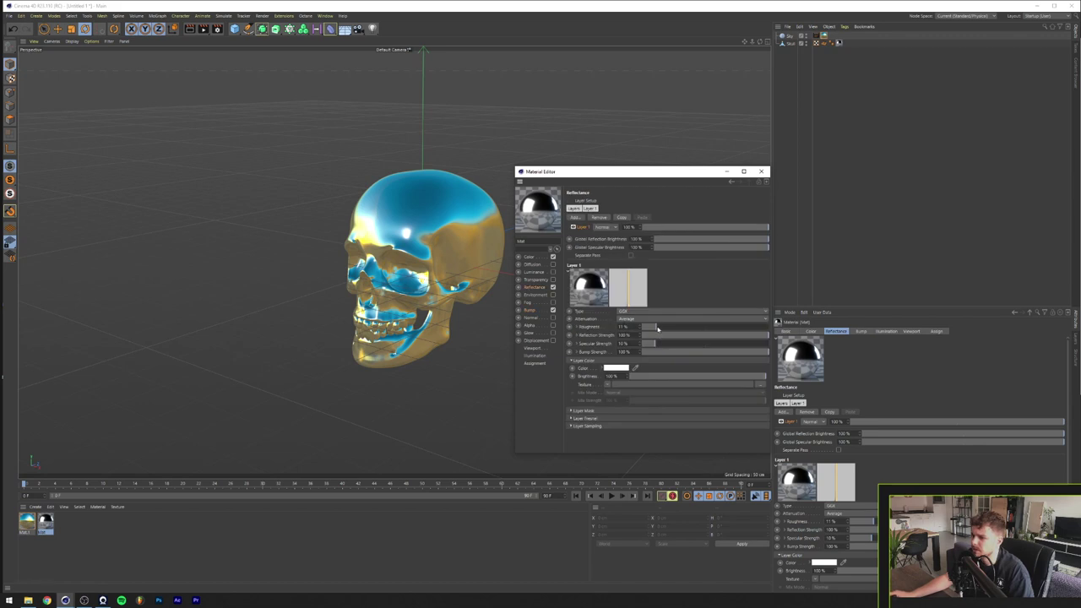
{"action": "left_click_drag", "start_coordinate": [656, 327], "coordinate": [651, 329]}
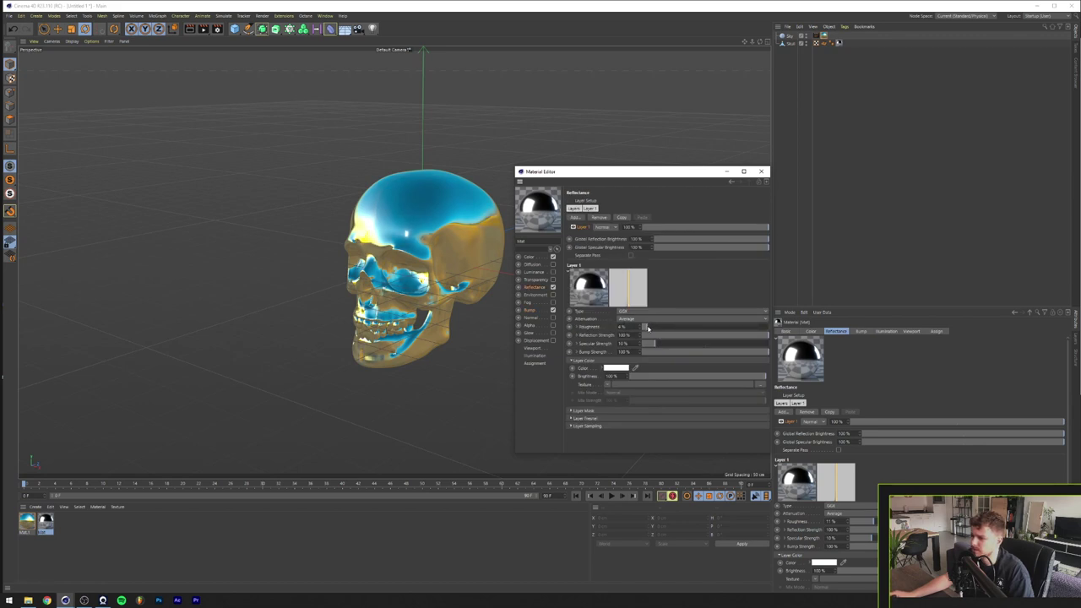
Step: Render the viewport to preview the chrome skull's blue-and-gold reflections
{"action": "left_click", "coordinate": [190, 30]}
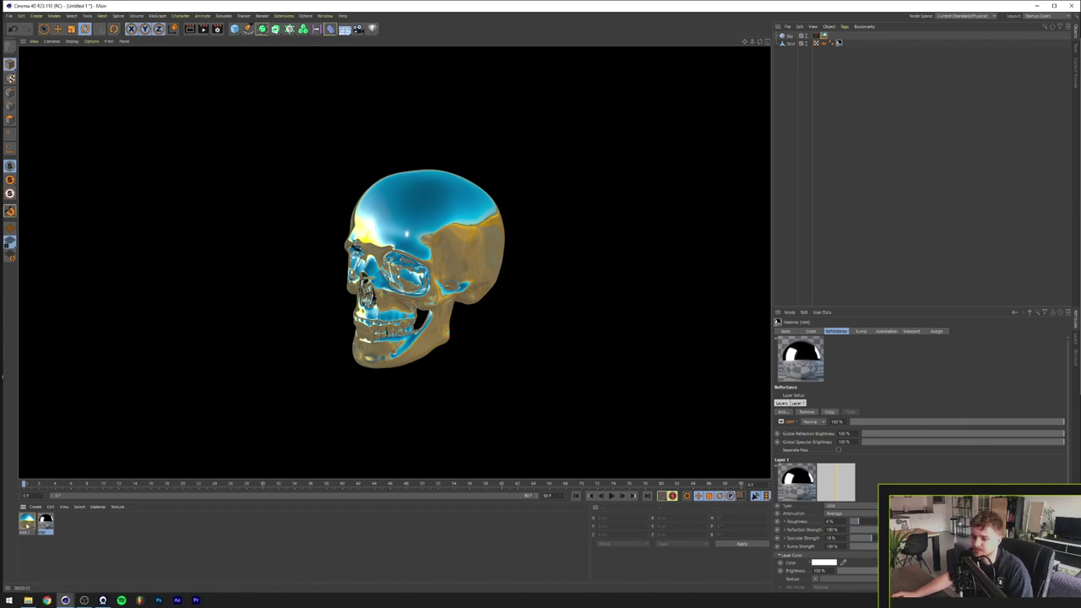
Step: Load urban_street_02_2k into the sky's luminance bitmap layer, dismissing the search-path prompt
{"action": "double_click", "coordinate": [27, 522]}
{"action": "left_click", "coordinate": [535, 273]}
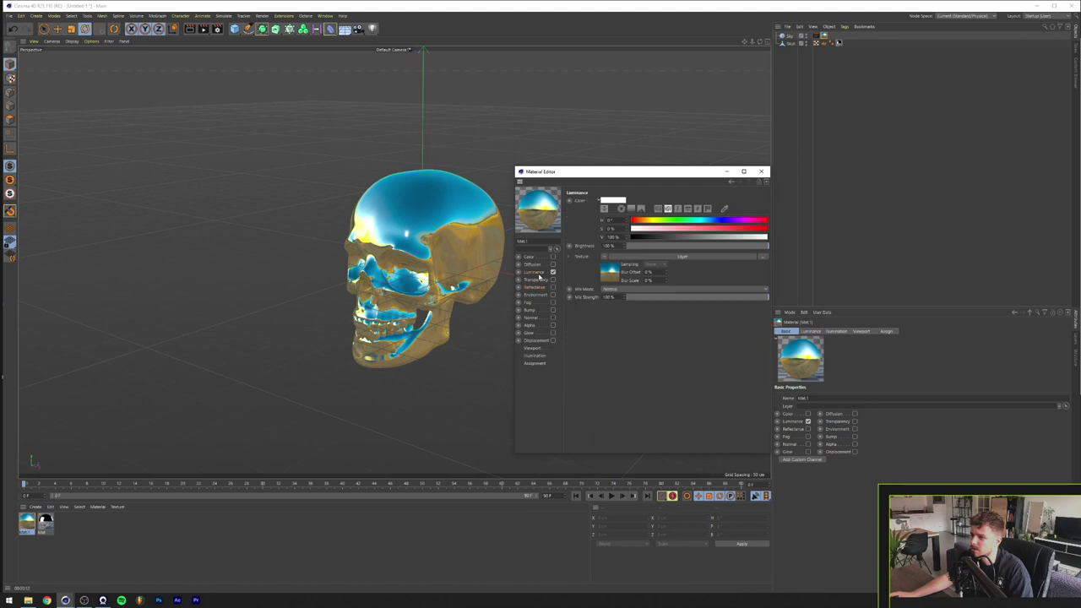
{"action": "left_click", "coordinate": [677, 256]}
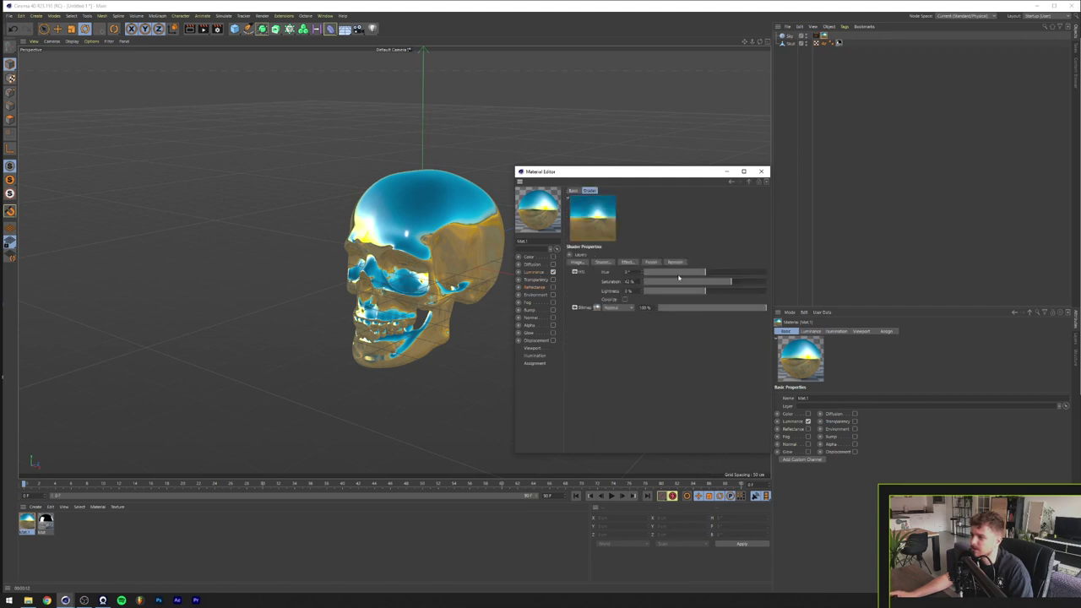
{"action": "left_click", "coordinate": [597, 309]}
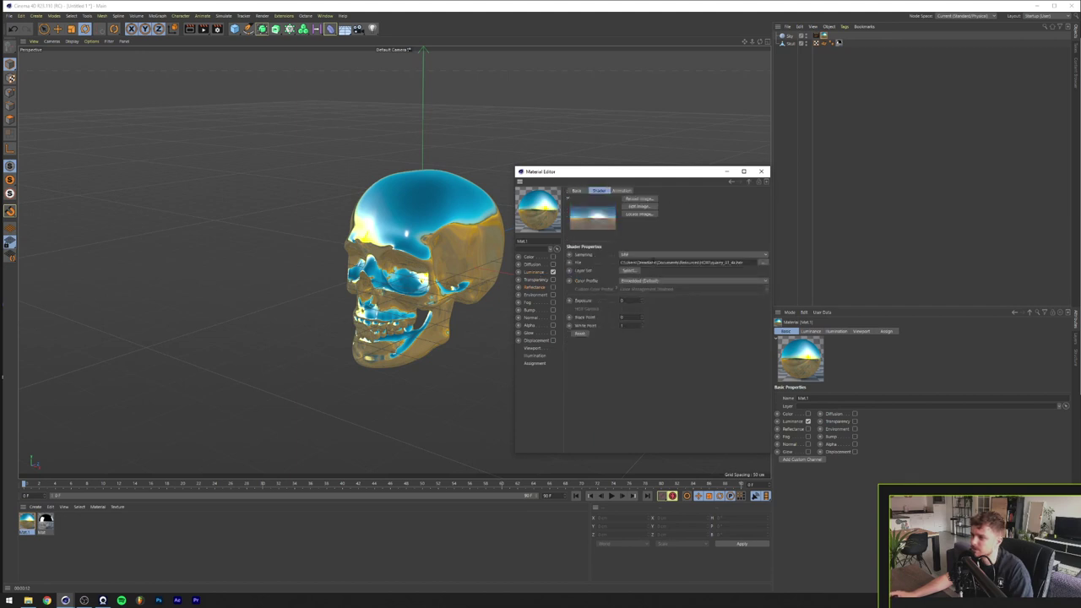
{"action": "left_click", "coordinate": [763, 262]}
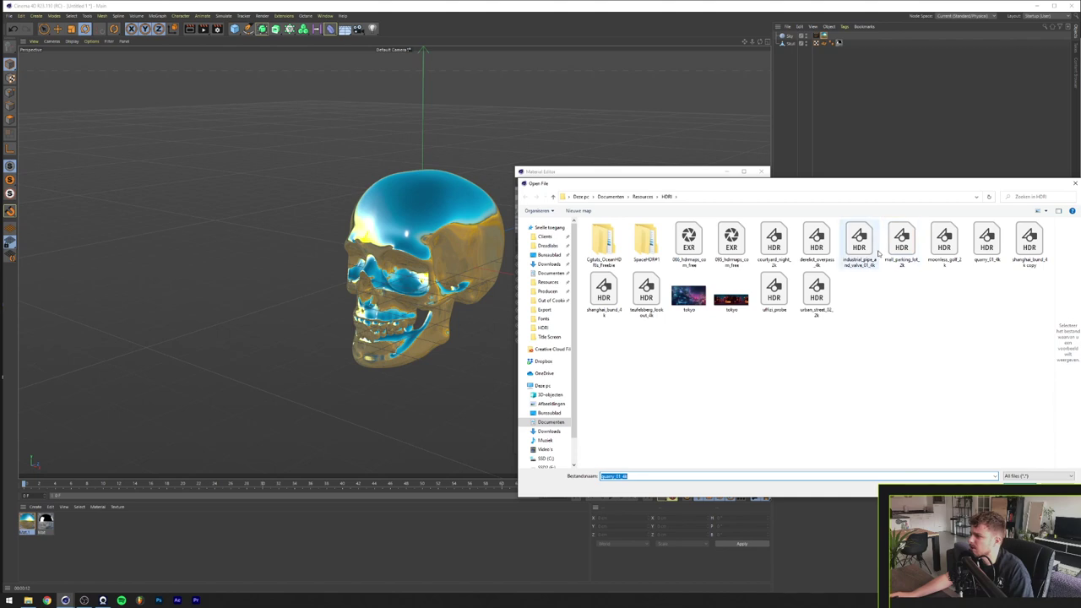
{"action": "double_click", "coordinate": [816, 291]}
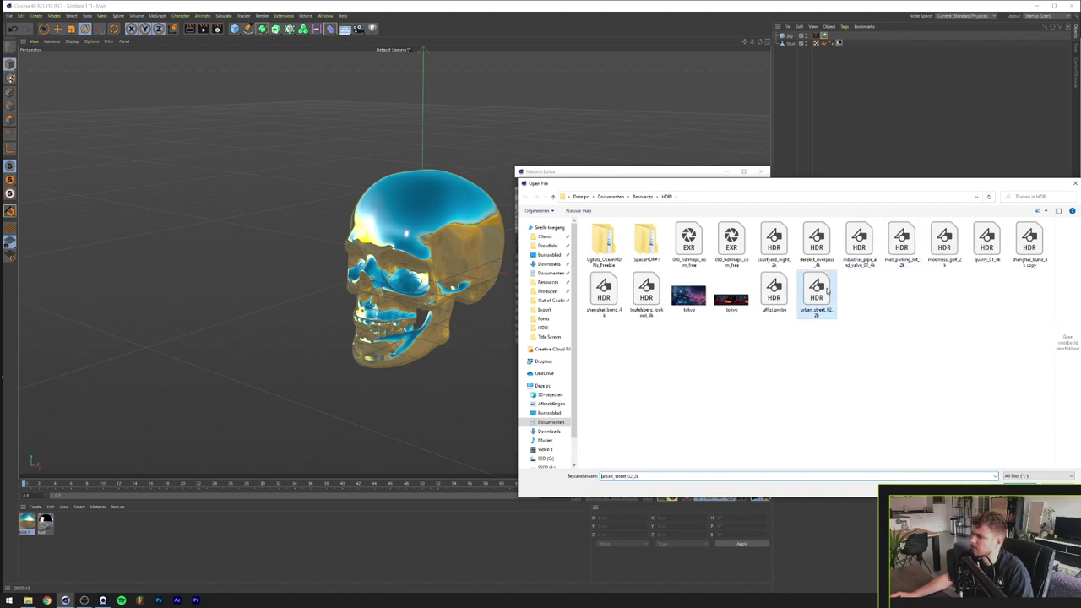
{"action": "left_click", "coordinate": [756, 333]}
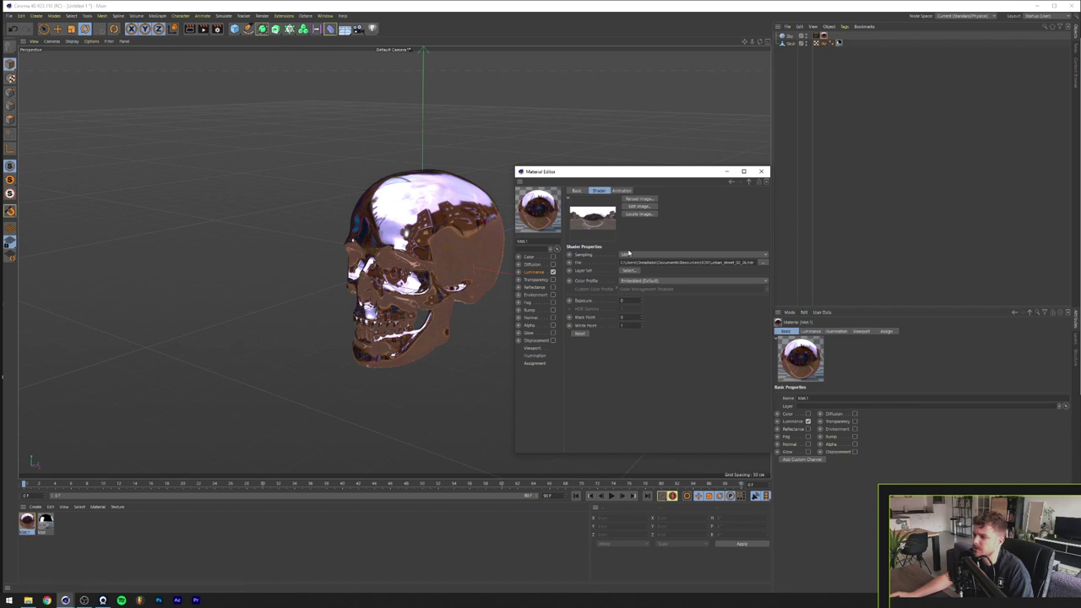
Step: Try shifting the HSL hue, then delete the HSL layer and close the material editor
{"action": "left_click", "coordinate": [731, 183]}
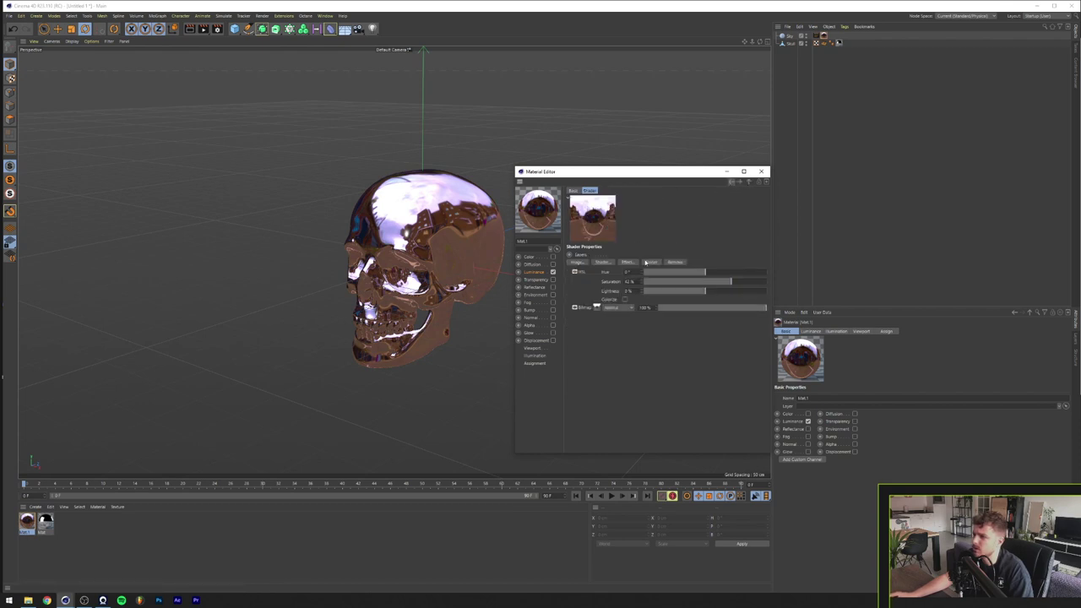
{"action": "left_click_drag", "start_coordinate": [708, 272], "coordinate": [718, 281]}
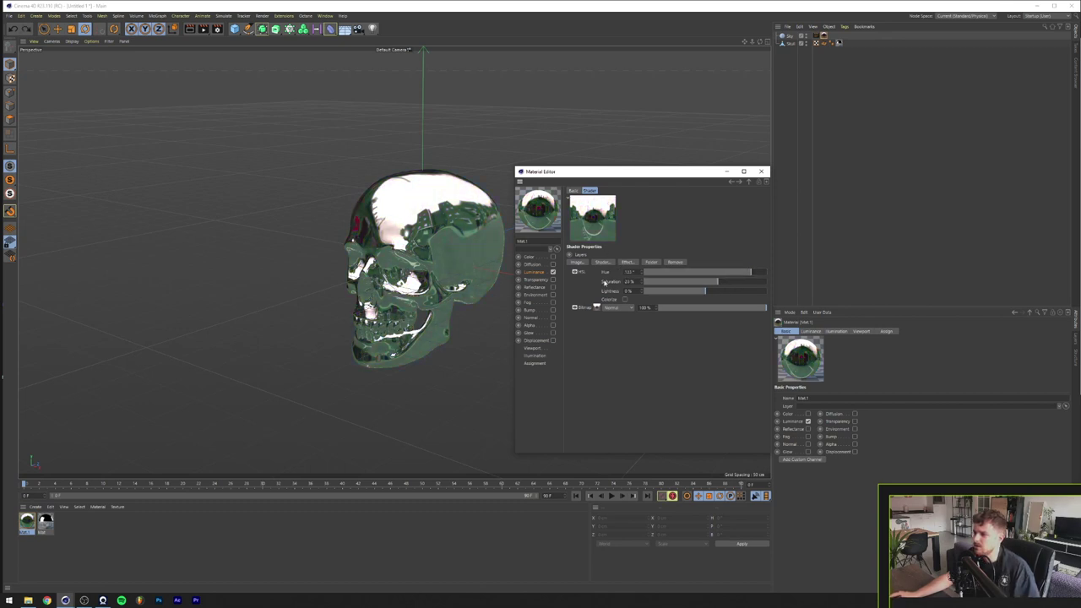
{"action": "left_click", "coordinate": [581, 272]}
{"action": "key", "text": "Delete"}
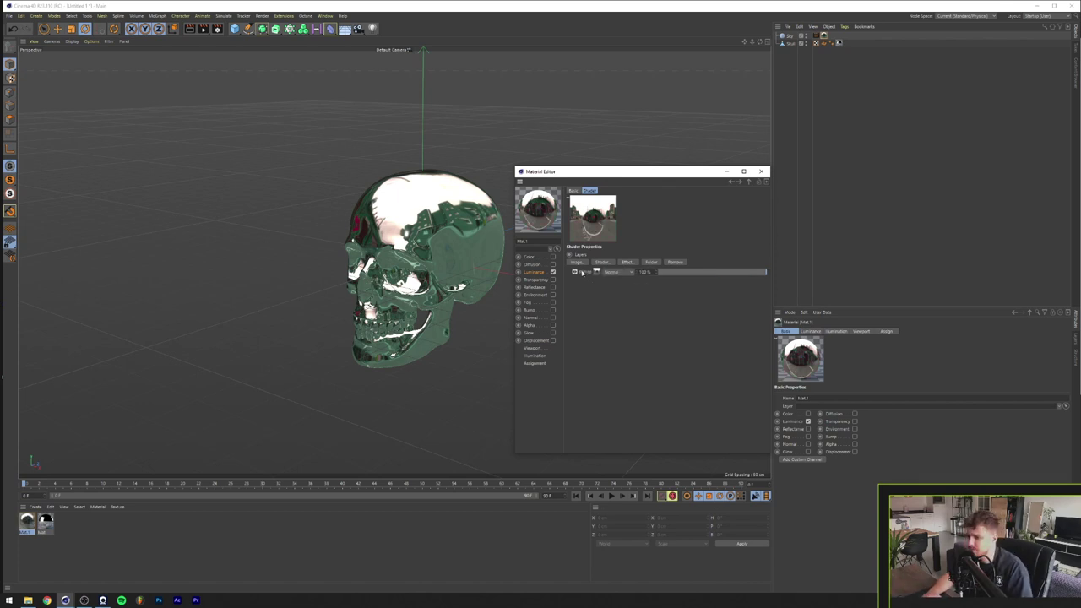
{"action": "left_click", "coordinate": [760, 172]}
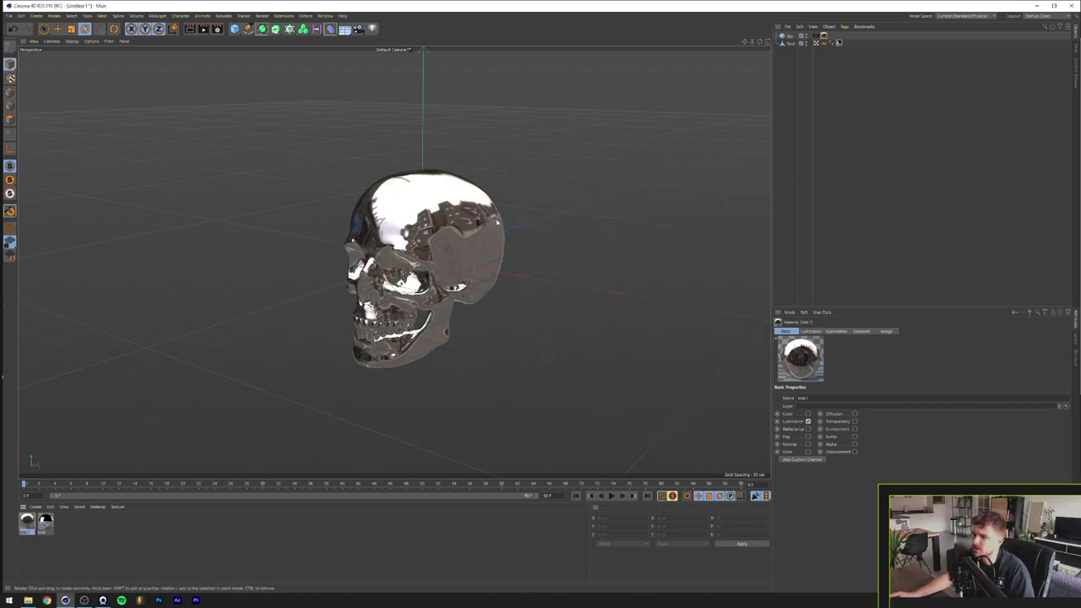